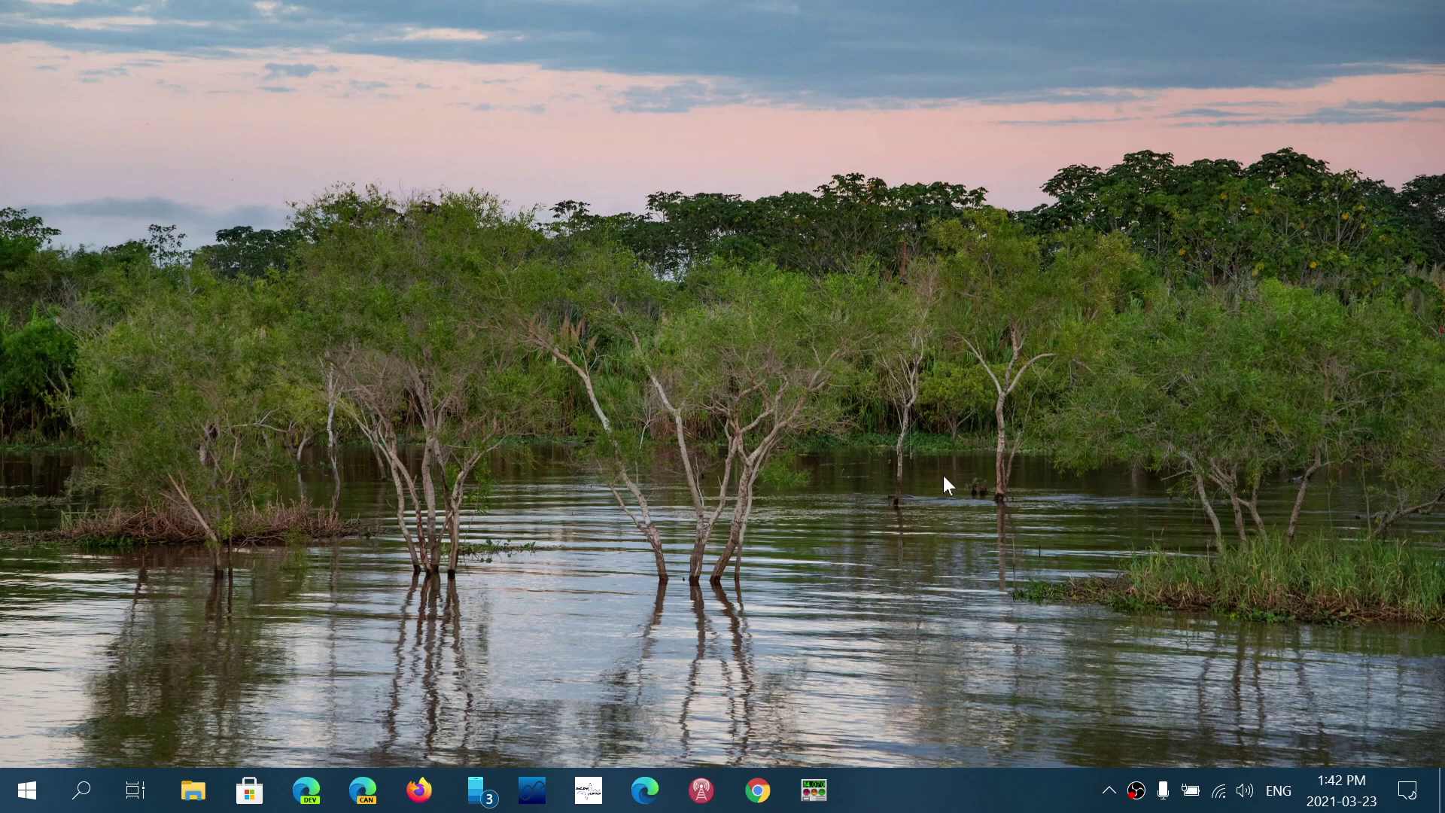
# - Launch Microsoft Edge from the taskbar so the Google home page loads
pyautogui.click(645, 790)
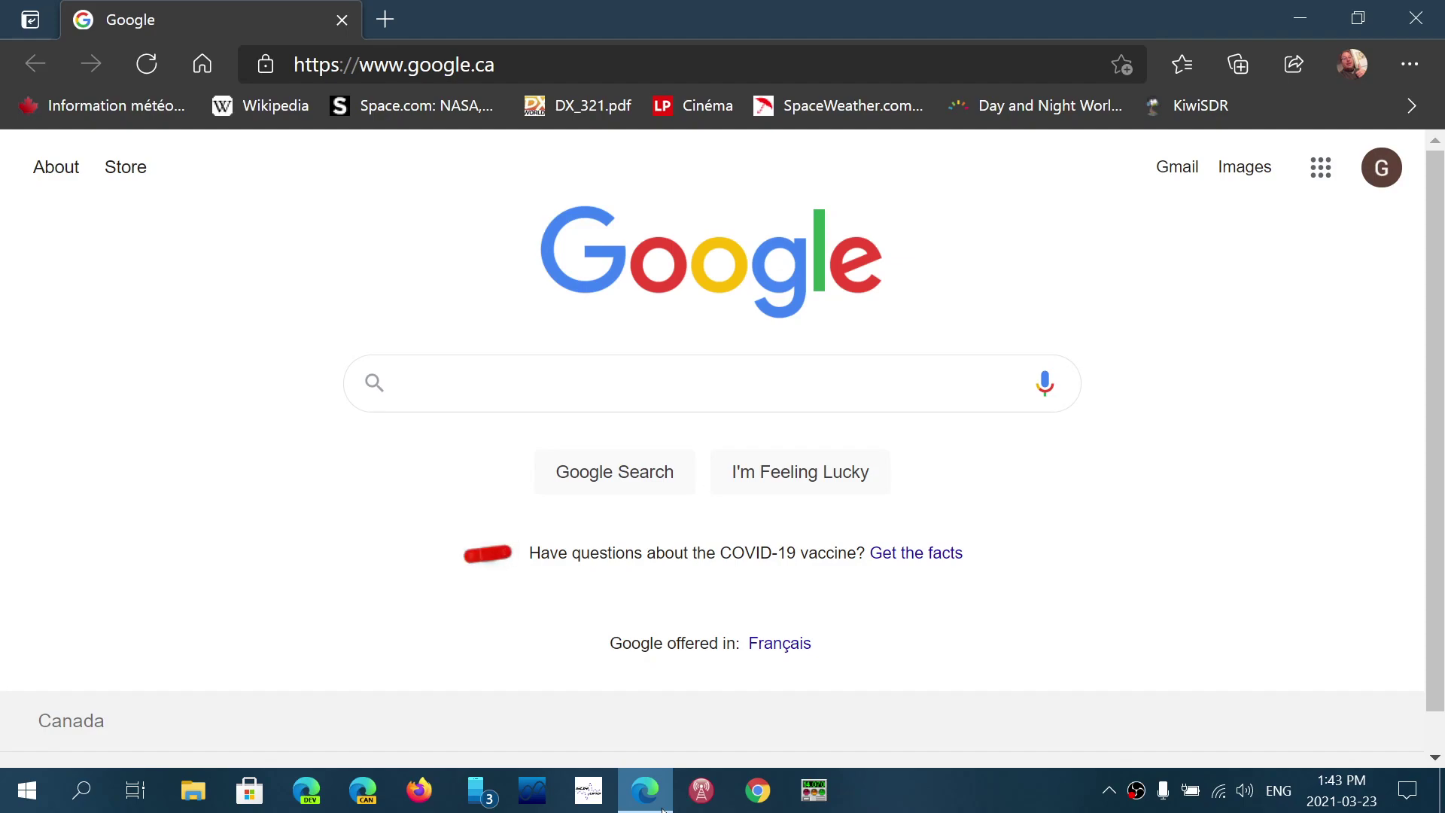
pyautogui.click(1406, 792)
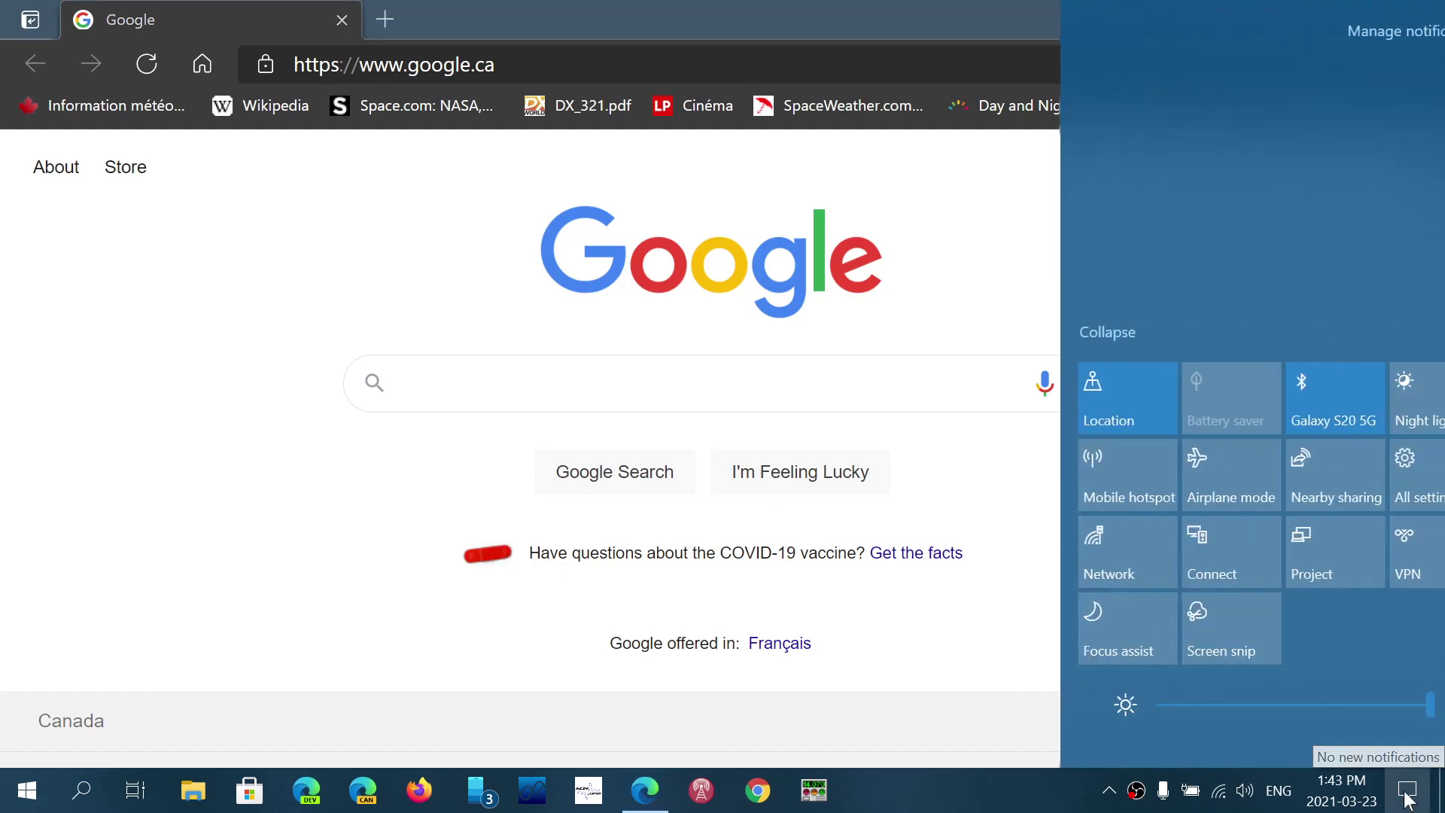
pyautogui.click(1176, 635)
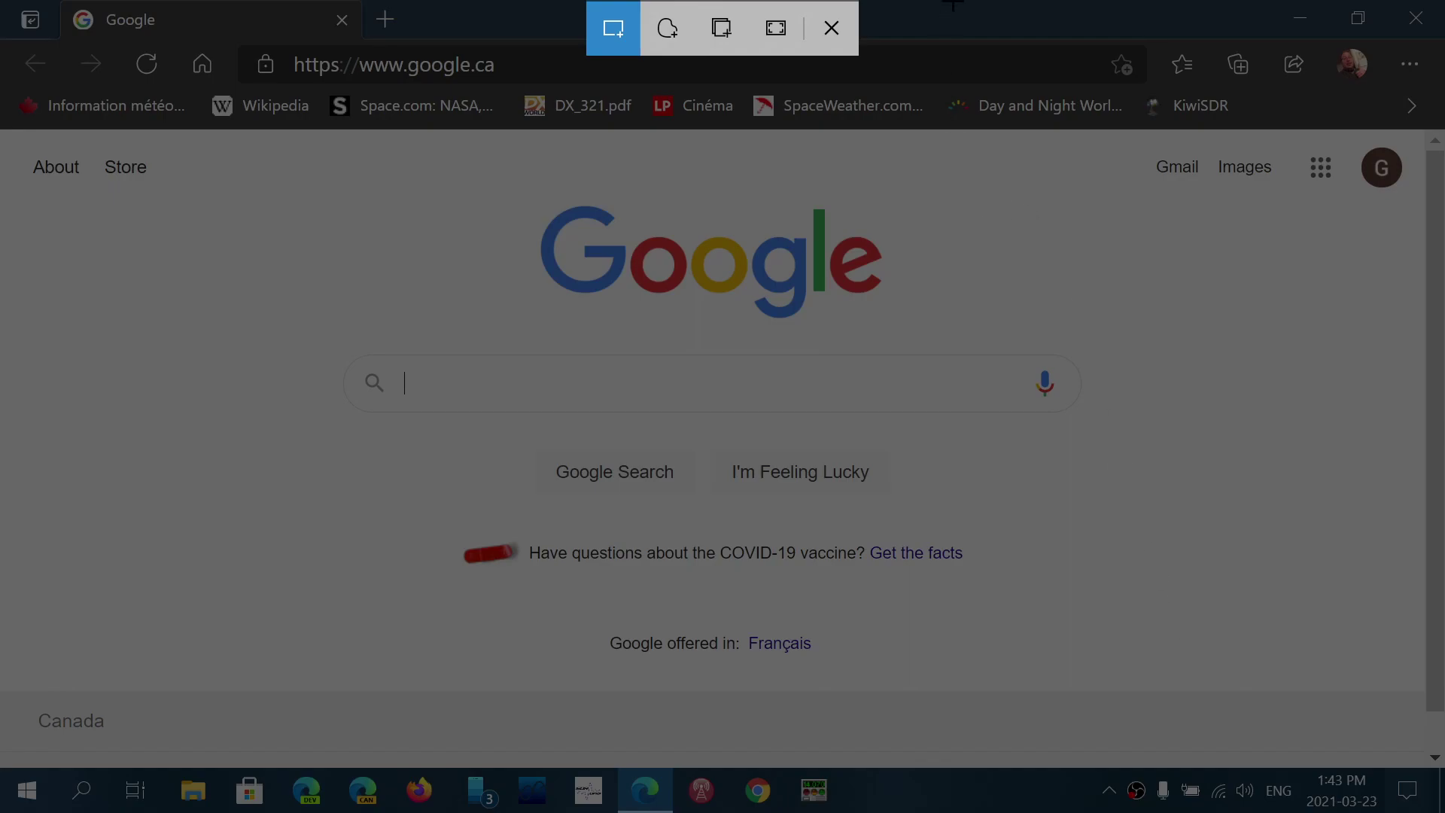
pyautogui.press('Escape')
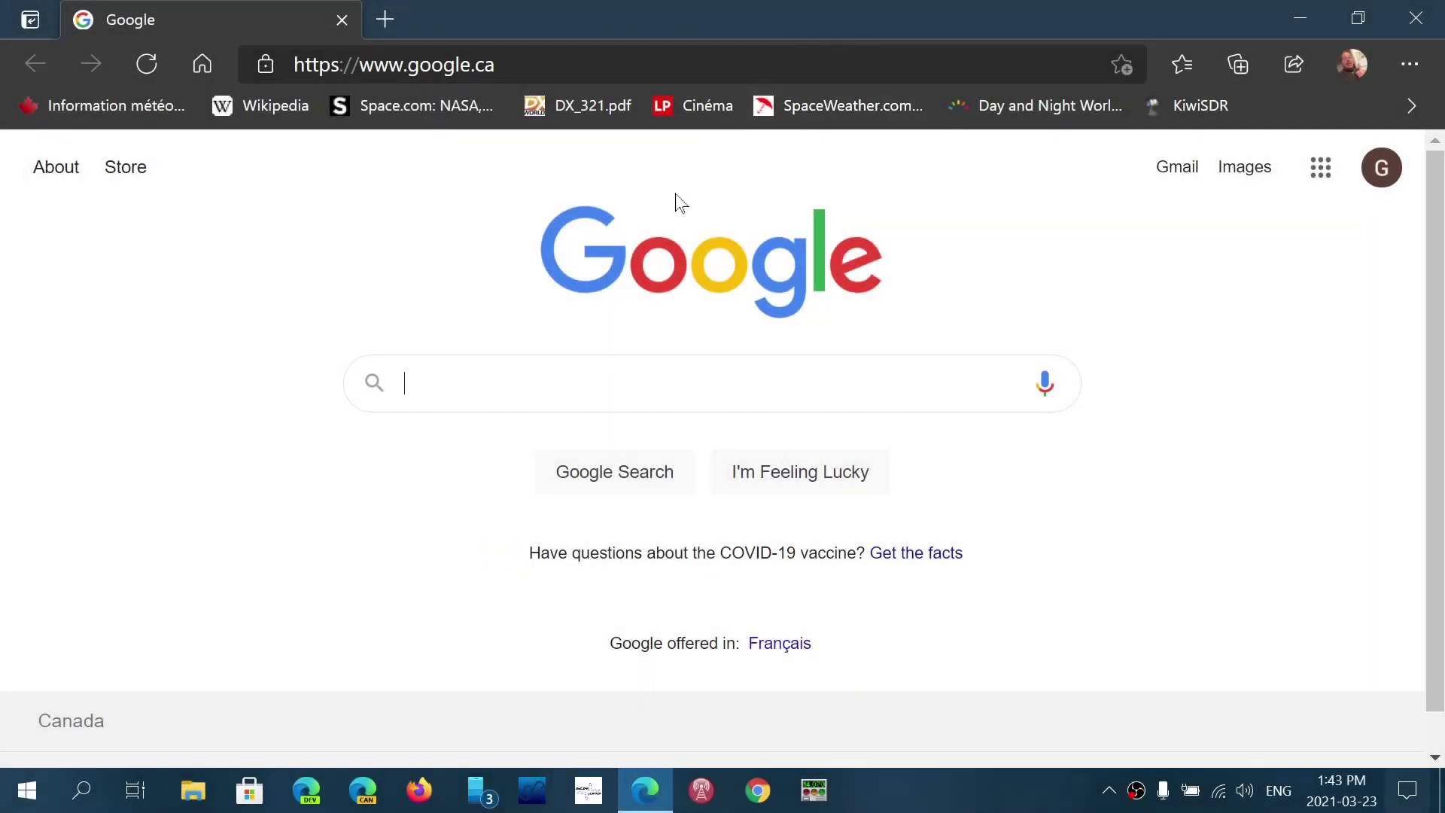
# - Open spaceweather.com from the bookmarks bar and scroll through its front page
pyautogui.click(820, 108)
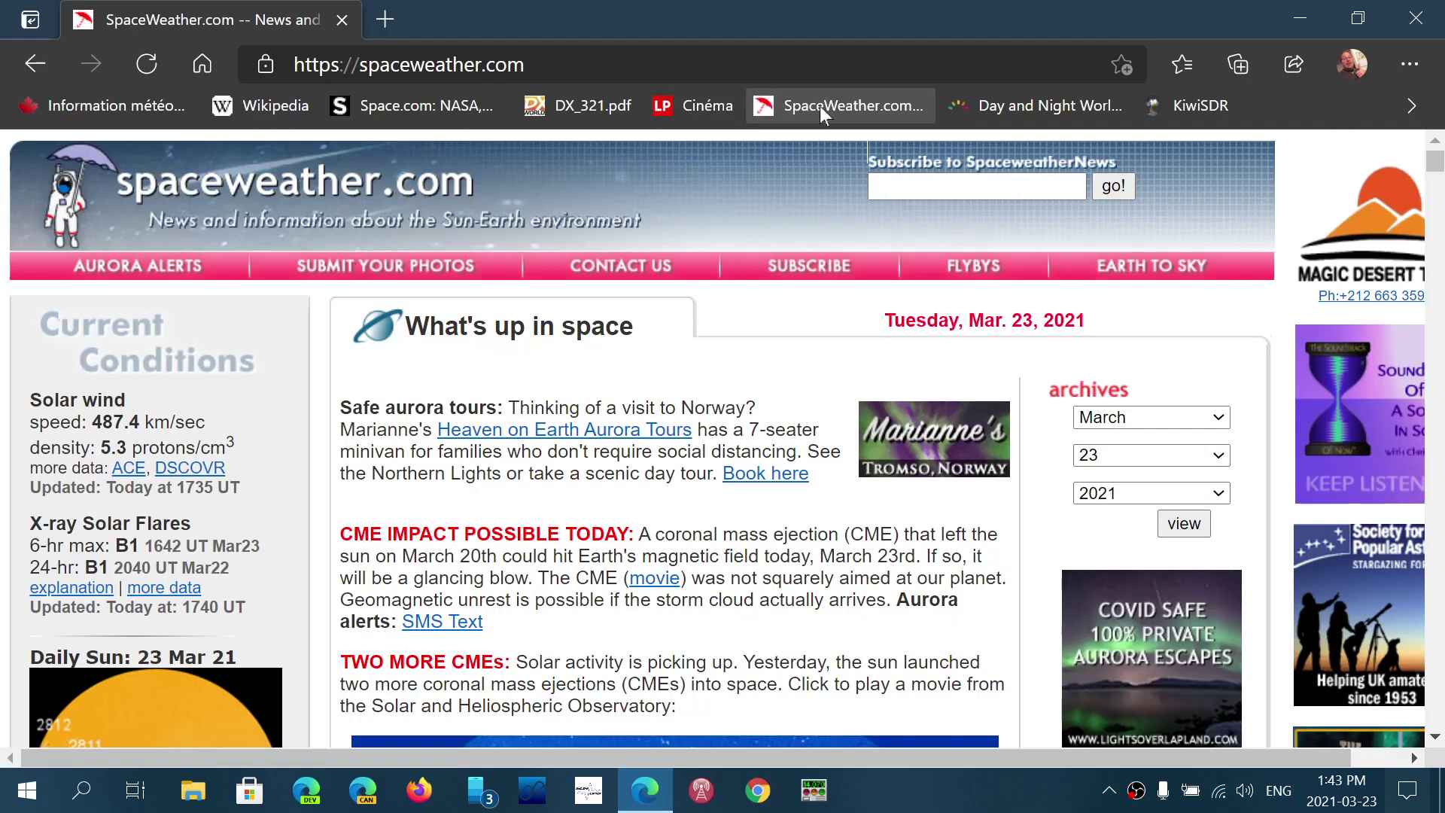
pyautogui.scroll(-15, 1044, 454)
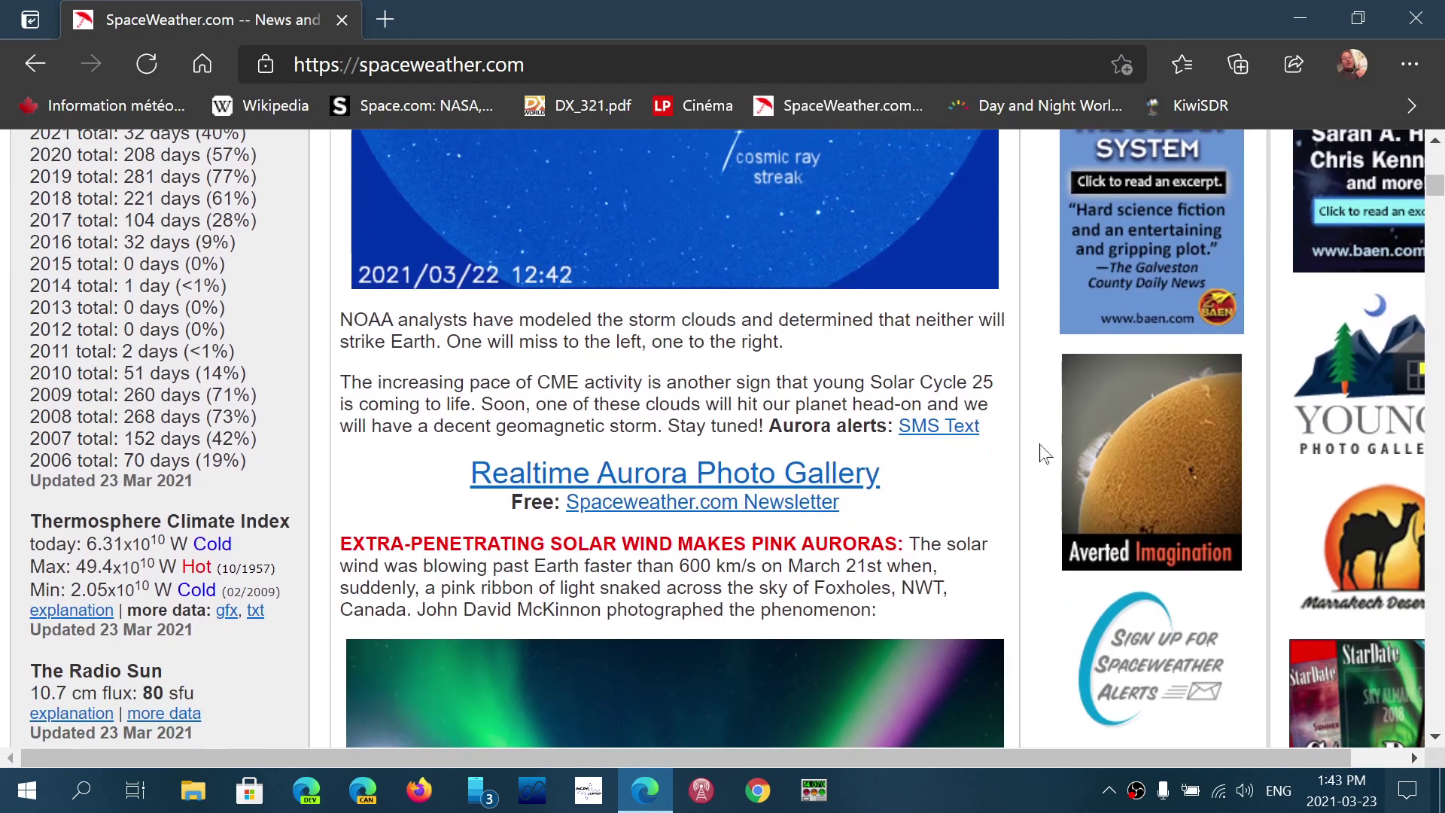
pyautogui.scroll(20, 1045, 453)
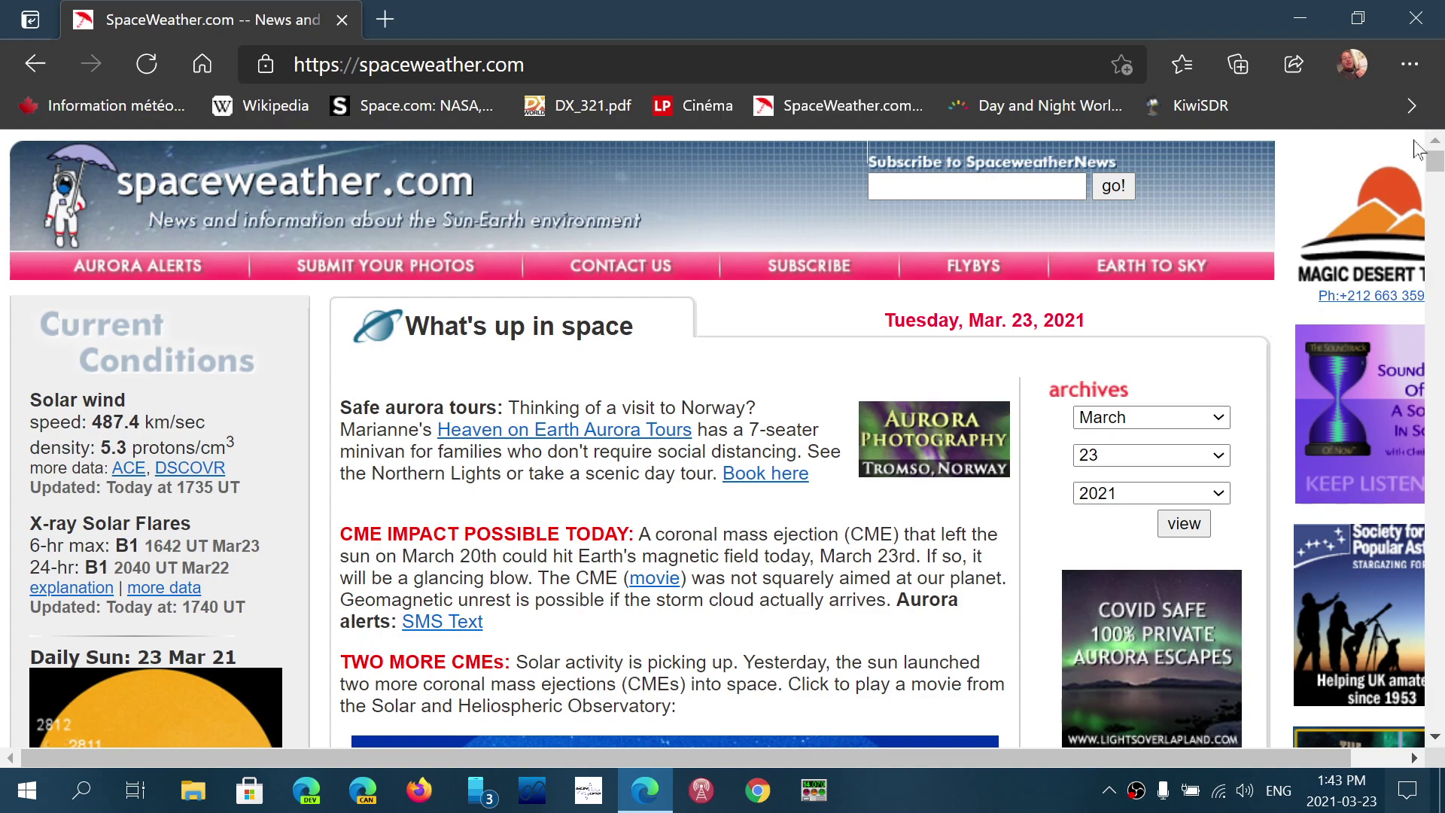
# - Start Edge's Web capture tool on the spaceweather.com page from the Settings and more menu
pyautogui.click(1410, 67)
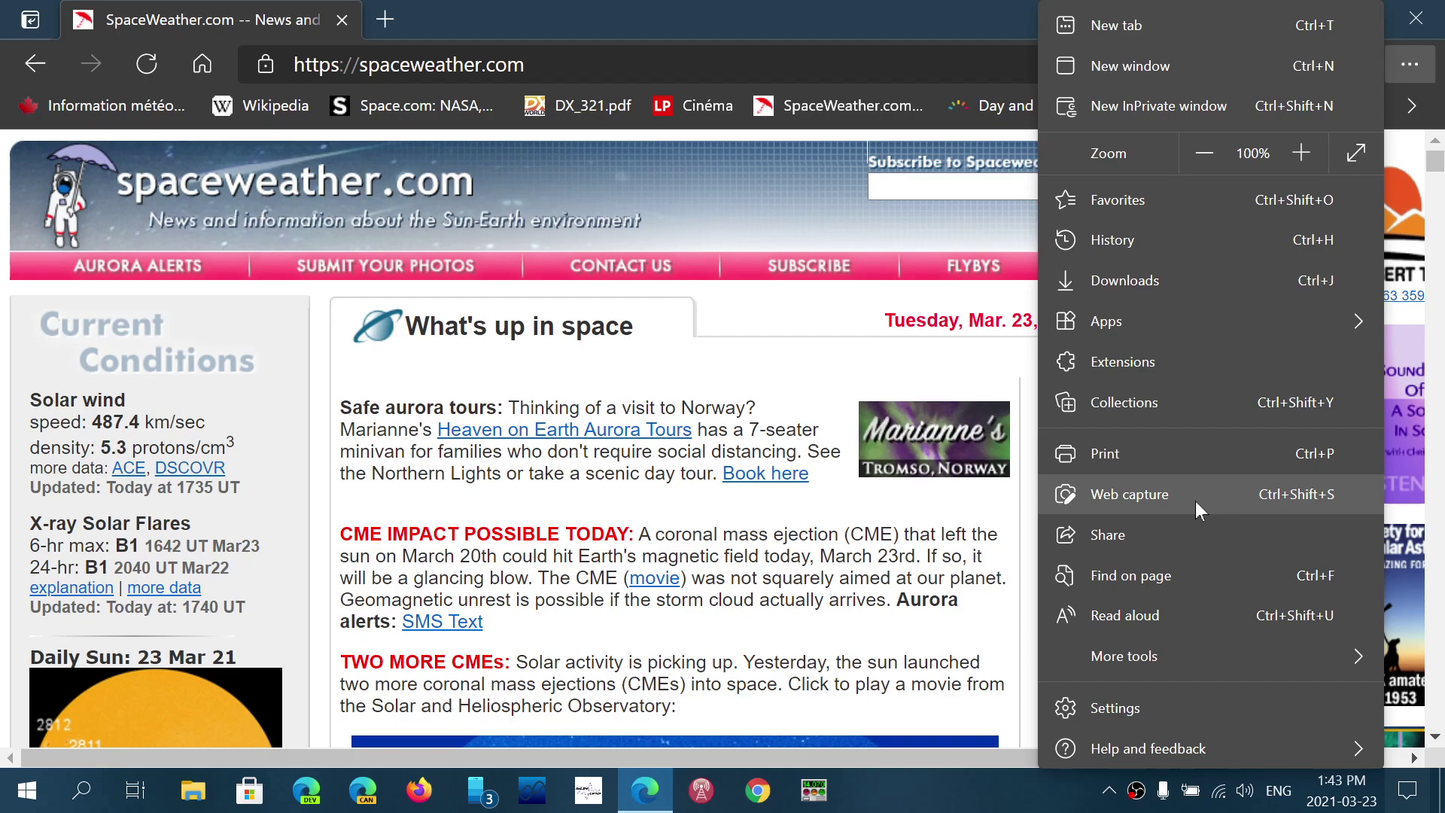
pyautogui.click(1238, 491)
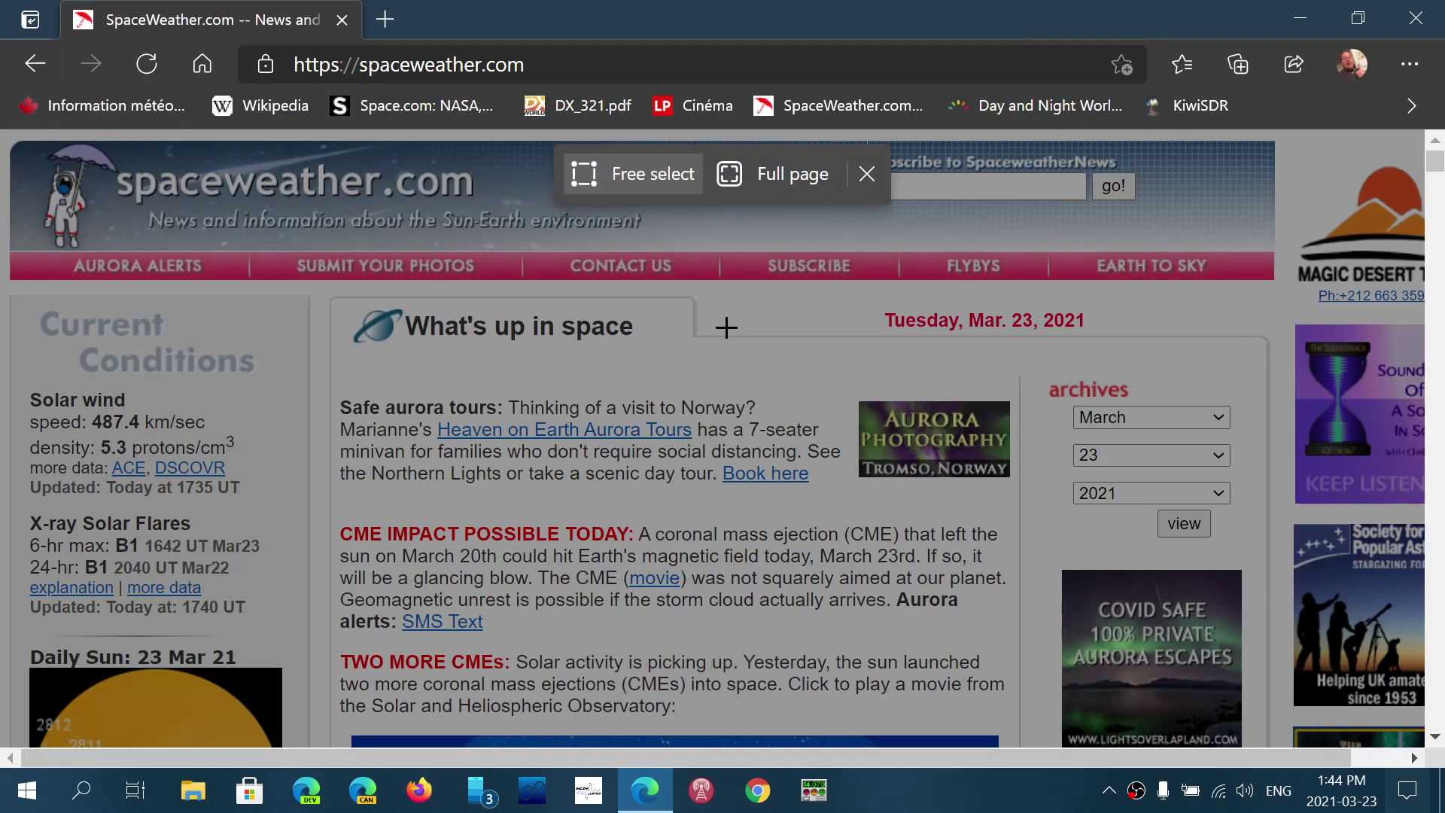
# - Capture the full spaceweather.com page, save it as a JPEG and open the saved file
pyautogui.click(781, 180)
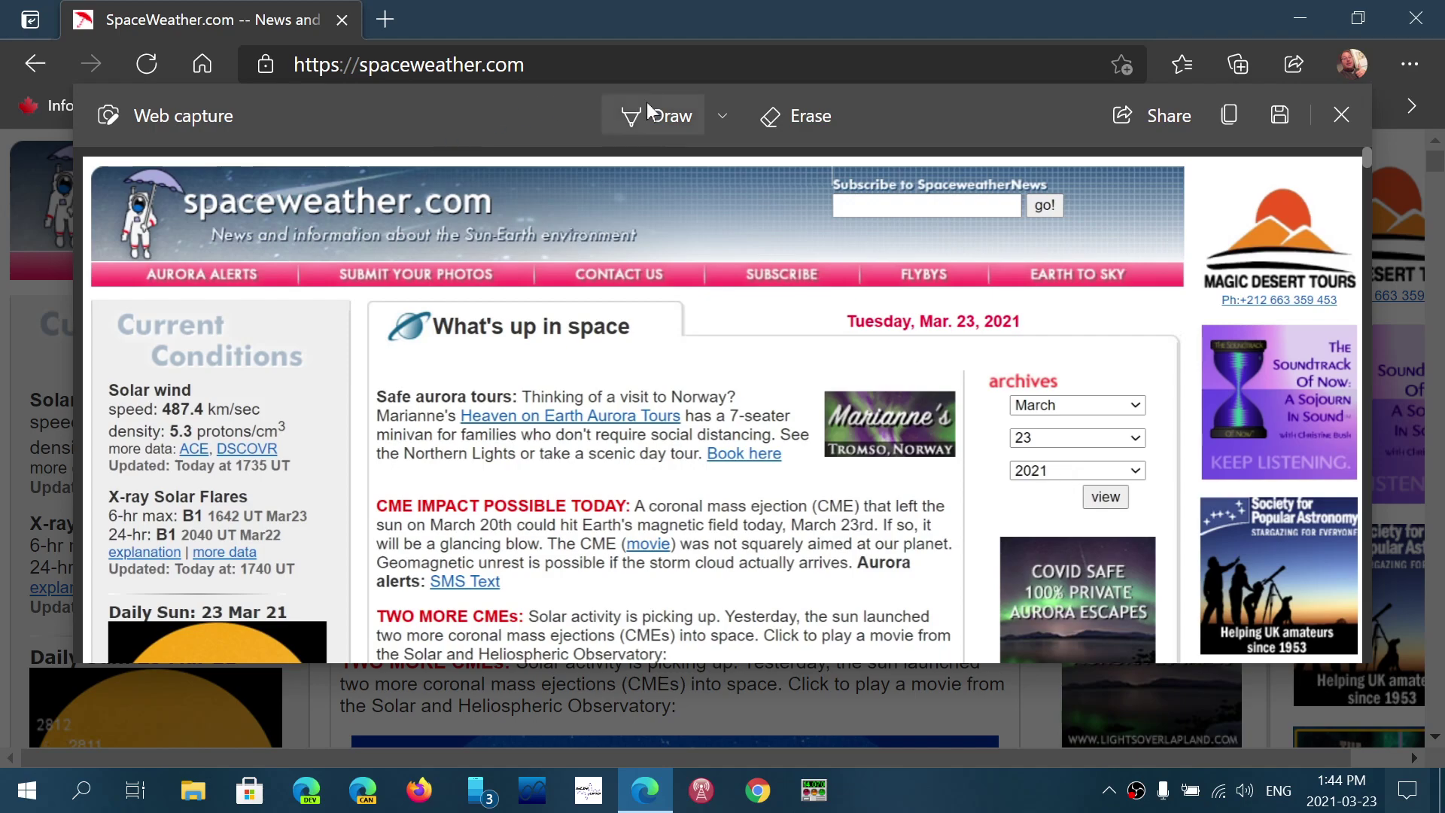
pyautogui.click(1267, 114)
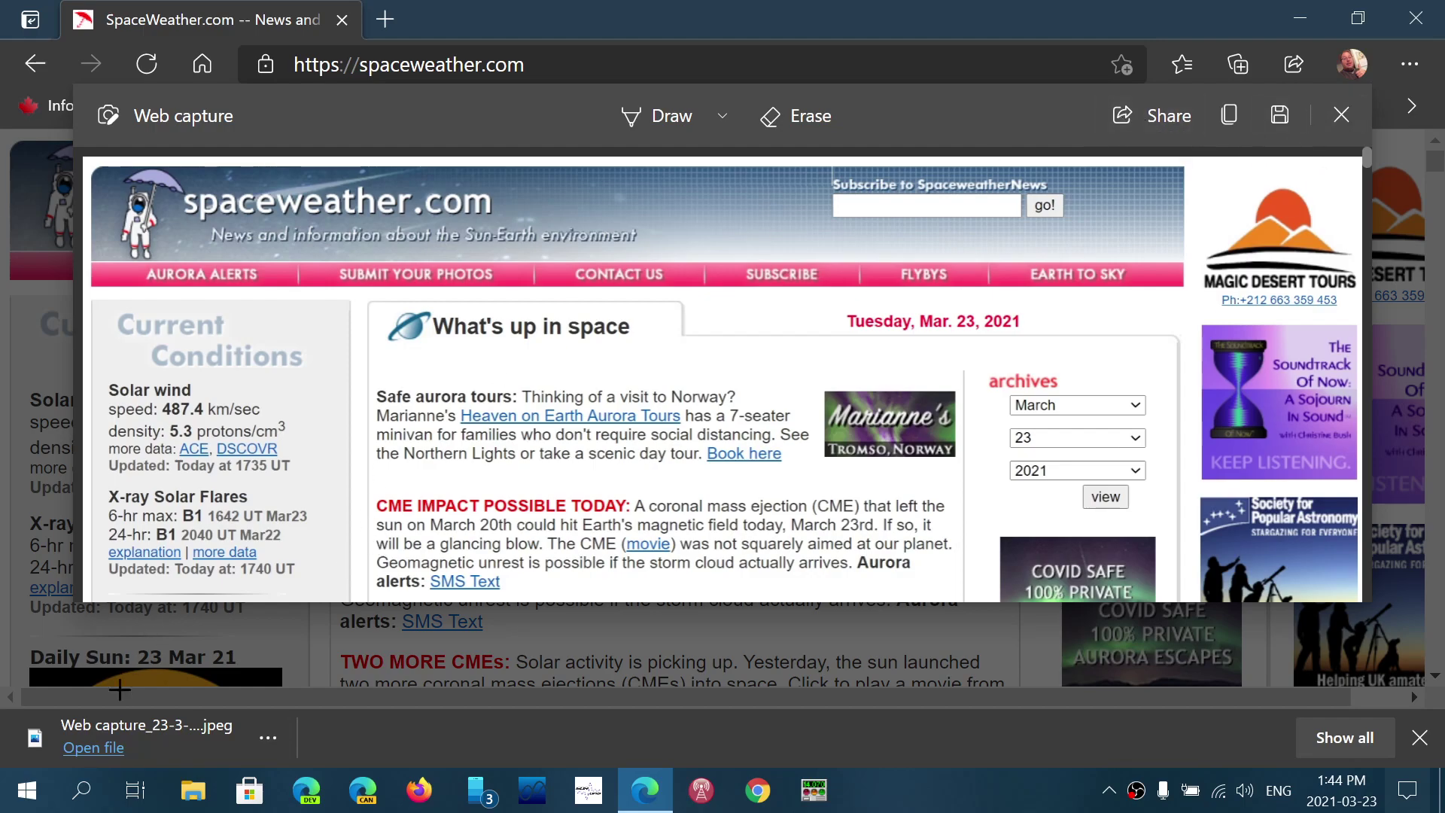
pyautogui.click(104, 749)
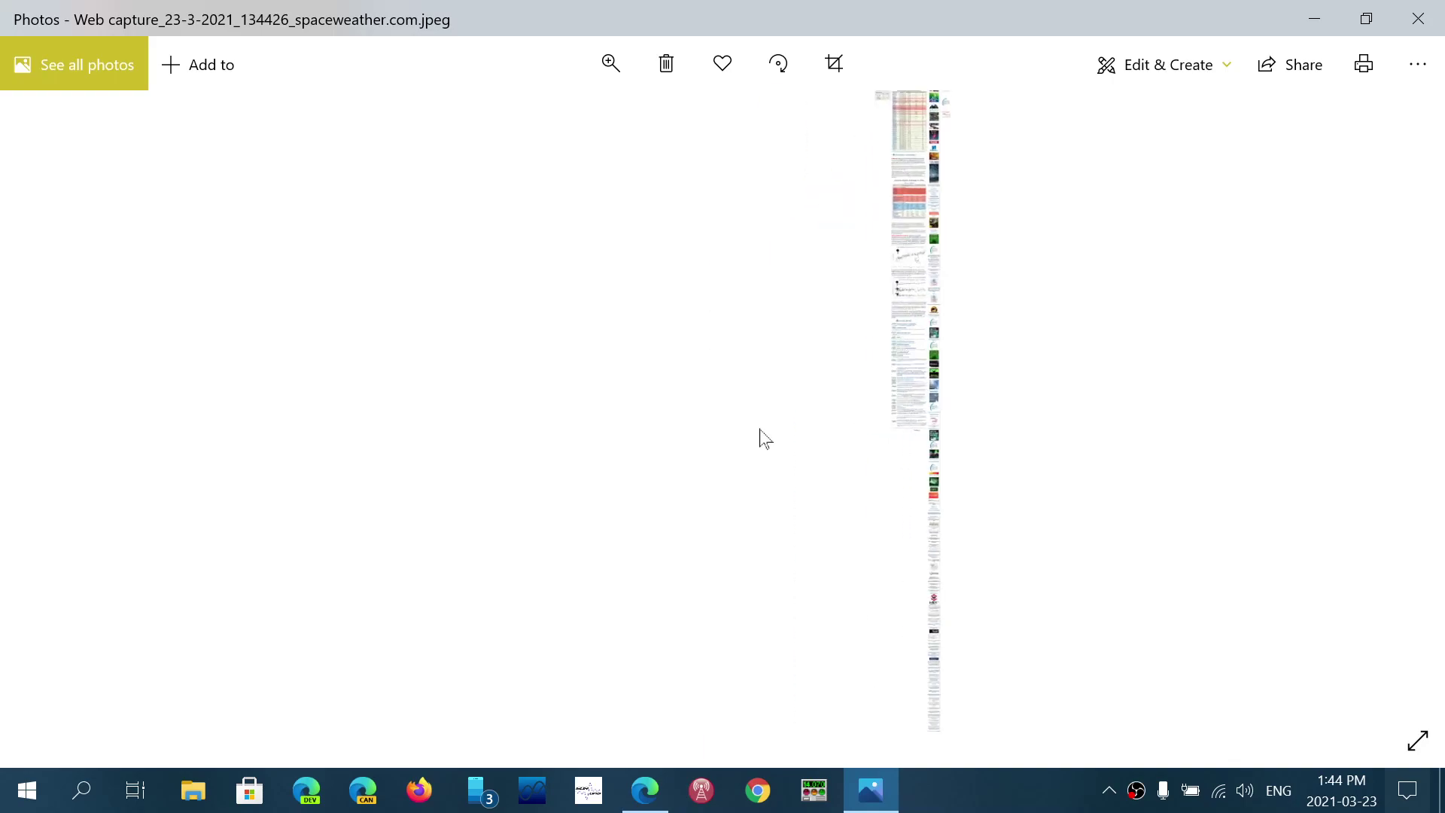
# - Zoom into the capture and pan through the ads, LINK list and Daily Sunspot Summaries
pyautogui.scroll(5, 765, 438)
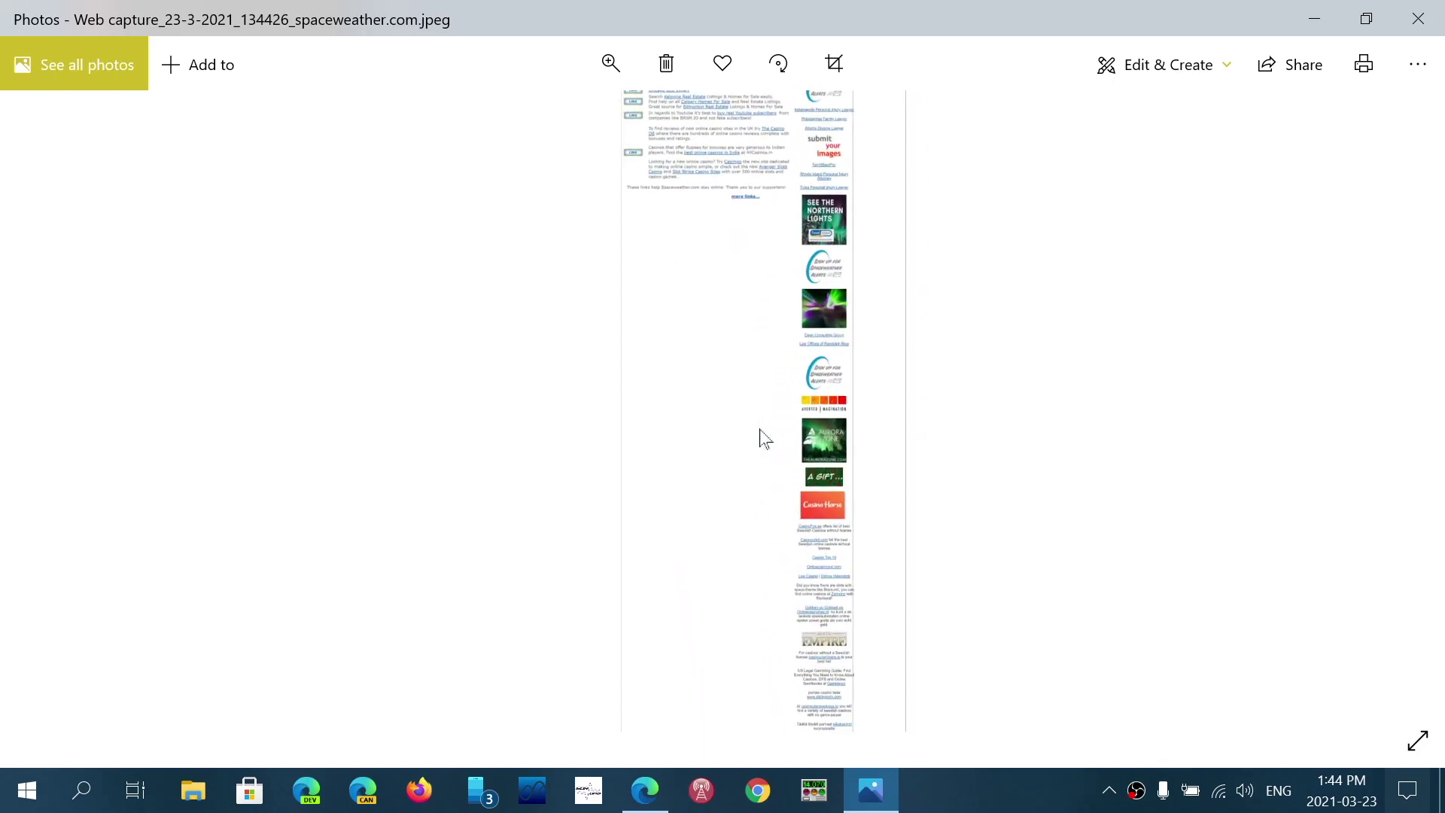
pyautogui.scroll(2, 764, 438)
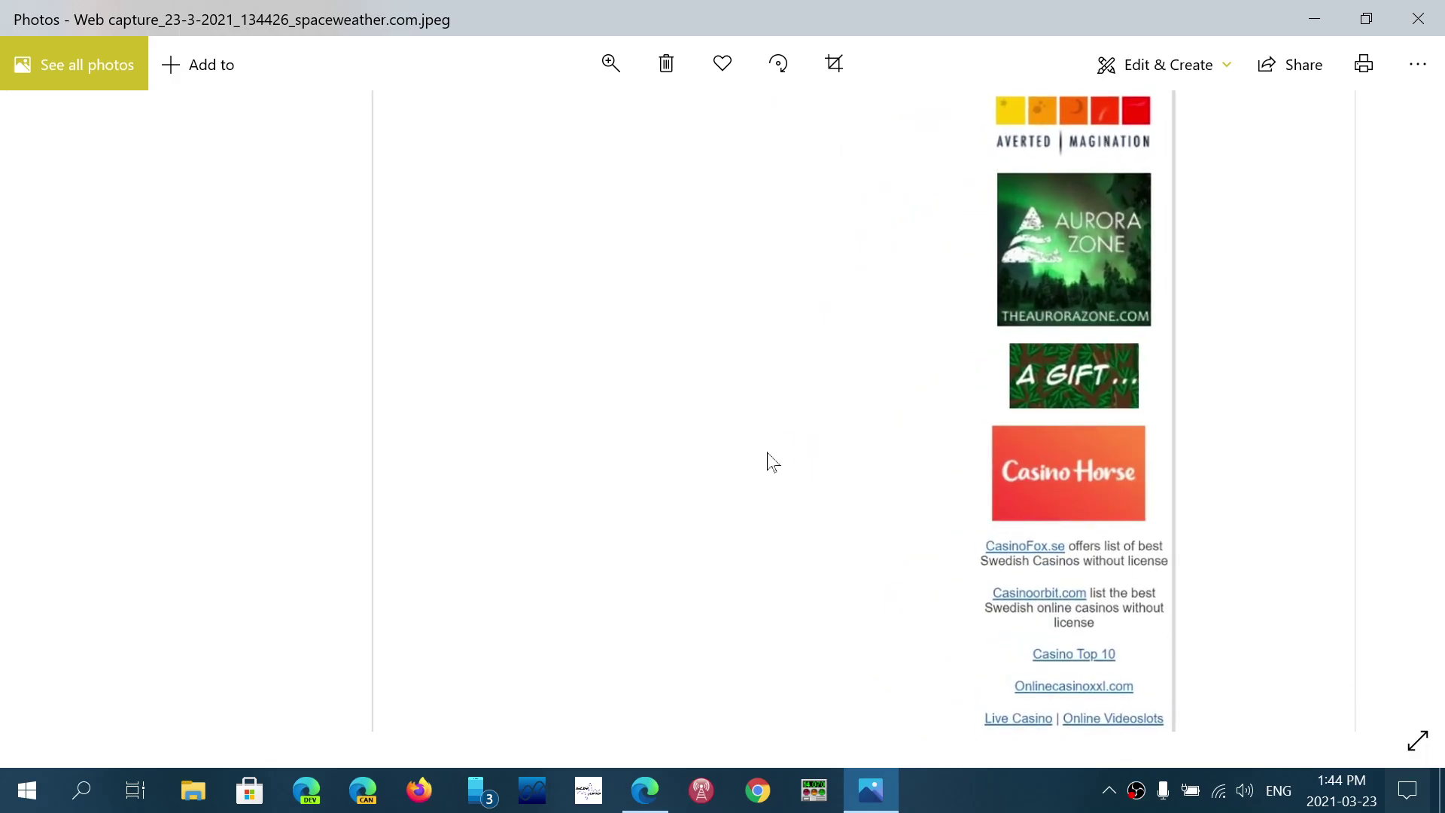
pyautogui.moveTo(773, 462); pyautogui.dragTo(753, 595)
pyautogui.moveTo(666, 386); pyautogui.dragTo(713, 749)
pyautogui.moveTo(655, 551); pyautogui.dragTo(652, 619)
pyautogui.moveTo(662, 301); pyautogui.dragTo(677, 611)
pyautogui.moveTo(713, 494); pyautogui.dragTo(712, 574)
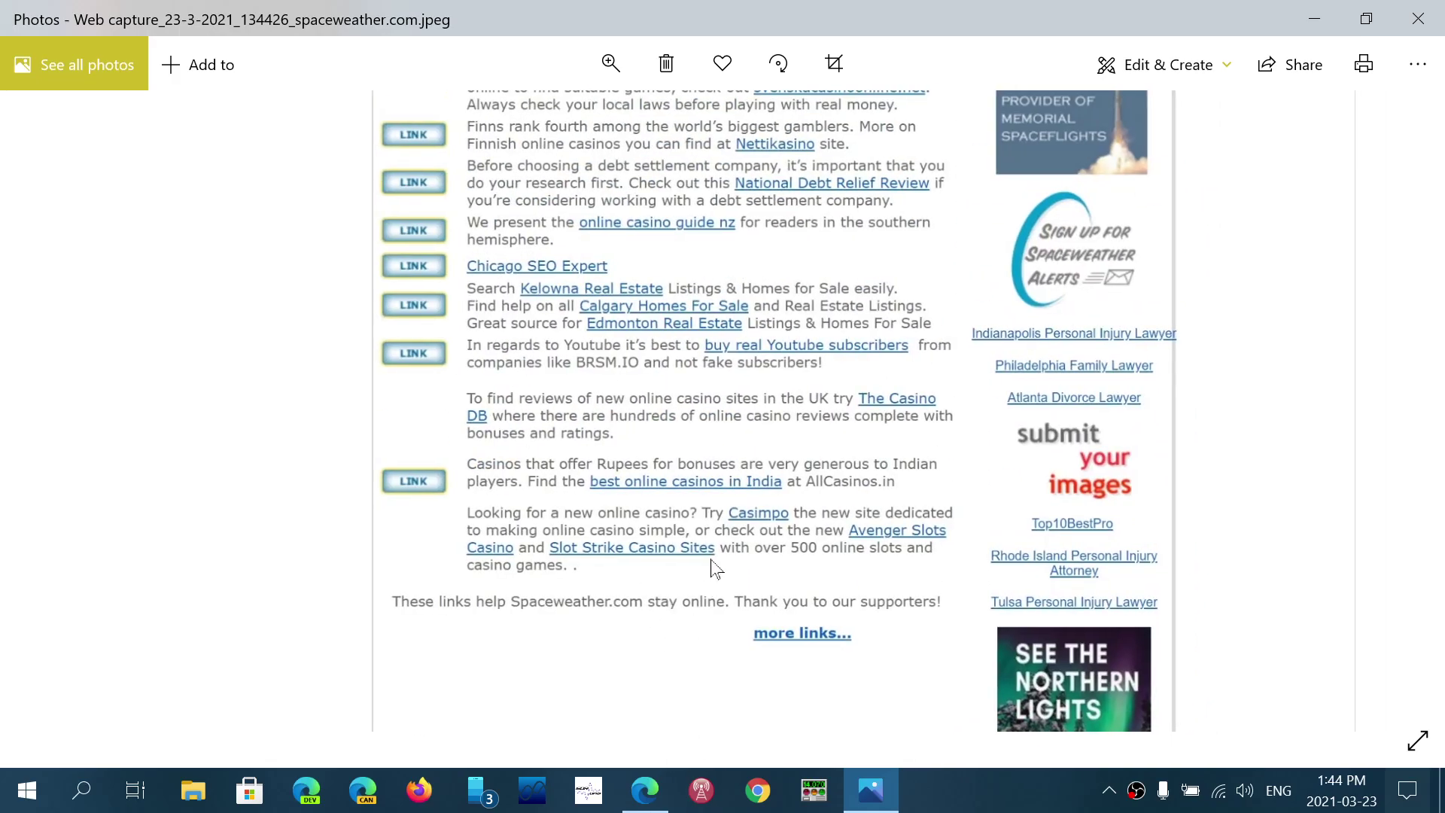
pyautogui.moveTo(712, 452); pyautogui.dragTo(715, 736)
pyautogui.moveTo(715, 444); pyautogui.dragTo(712, 753)
pyautogui.moveTo(708, 541); pyautogui.dragTo(712, 734)
pyautogui.moveTo(715, 498); pyautogui.dragTo(716, 661)
# - Pan on through the radiation charts and commercial flights table, then close Photos
pyautogui.moveTo(715, 463); pyautogui.dragTo(716, 662)
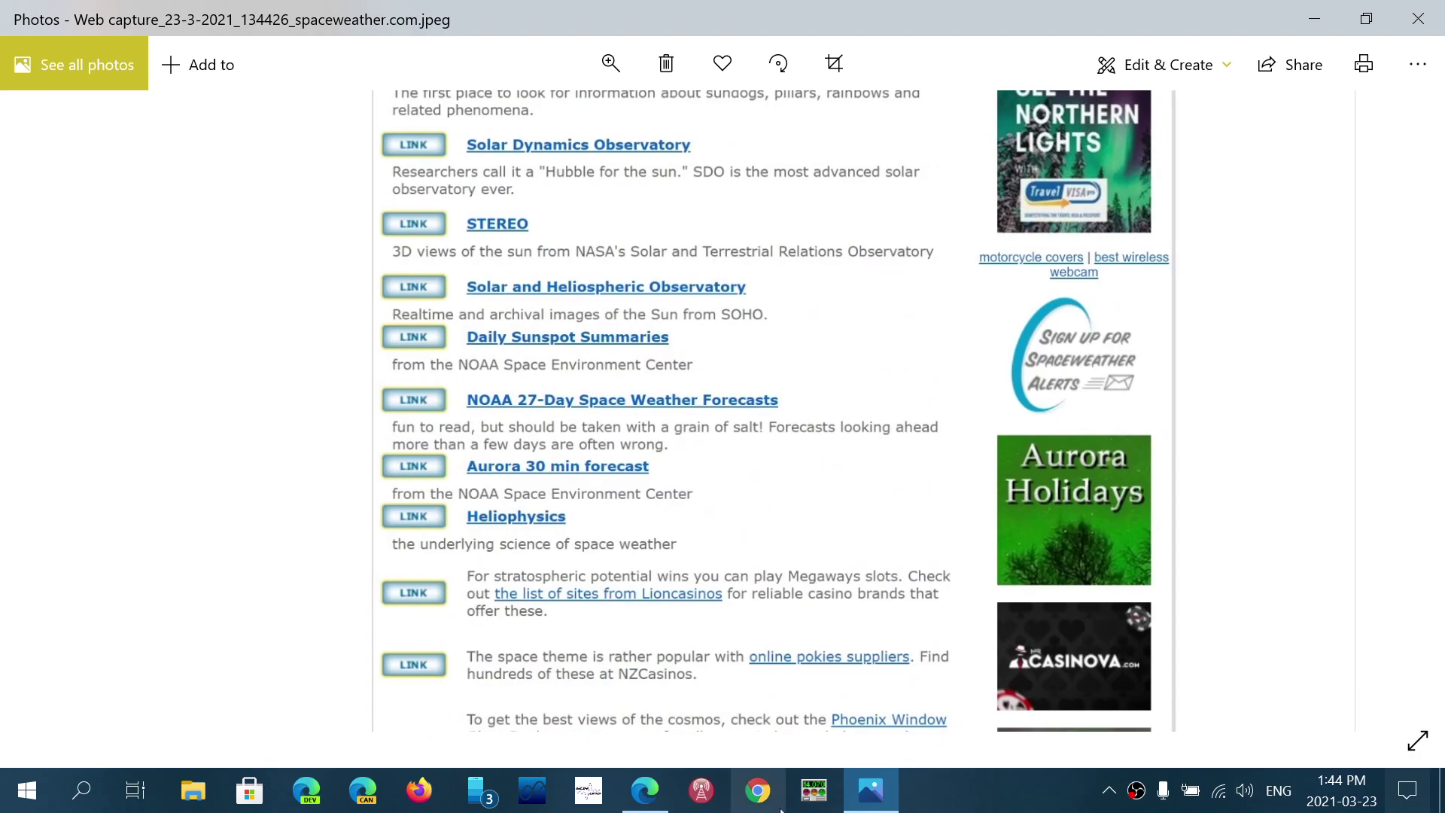
pyautogui.moveTo(715, 301); pyautogui.dragTo(719, 656)
pyautogui.moveTo(741, 399); pyautogui.dragTo(715, 532)
pyautogui.moveTo(715, 171); pyautogui.dragTo(713, 745)
pyautogui.moveTo(715, 421); pyautogui.dragTo(715, 723)
pyautogui.moveTo(715, 527); pyautogui.dragTo(719, 609)
pyautogui.moveTo(719, 301); pyautogui.dragTo(722, 677)
pyautogui.moveTo(779, 715); pyautogui.dragTo(789, 809)
pyautogui.moveTo(789, 647); pyautogui.dragTo(789, 809)
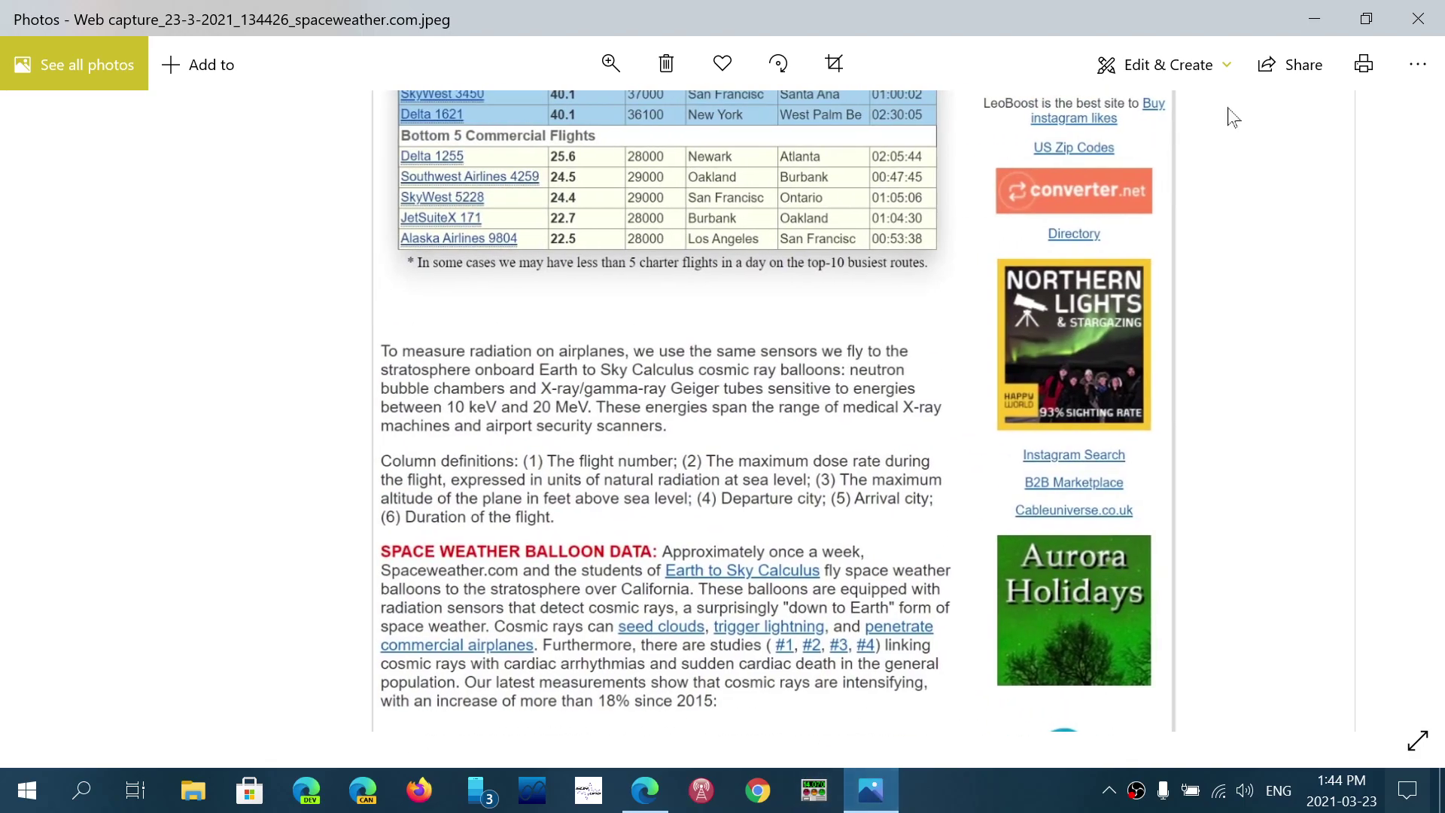
pyautogui.click(1418, 18)
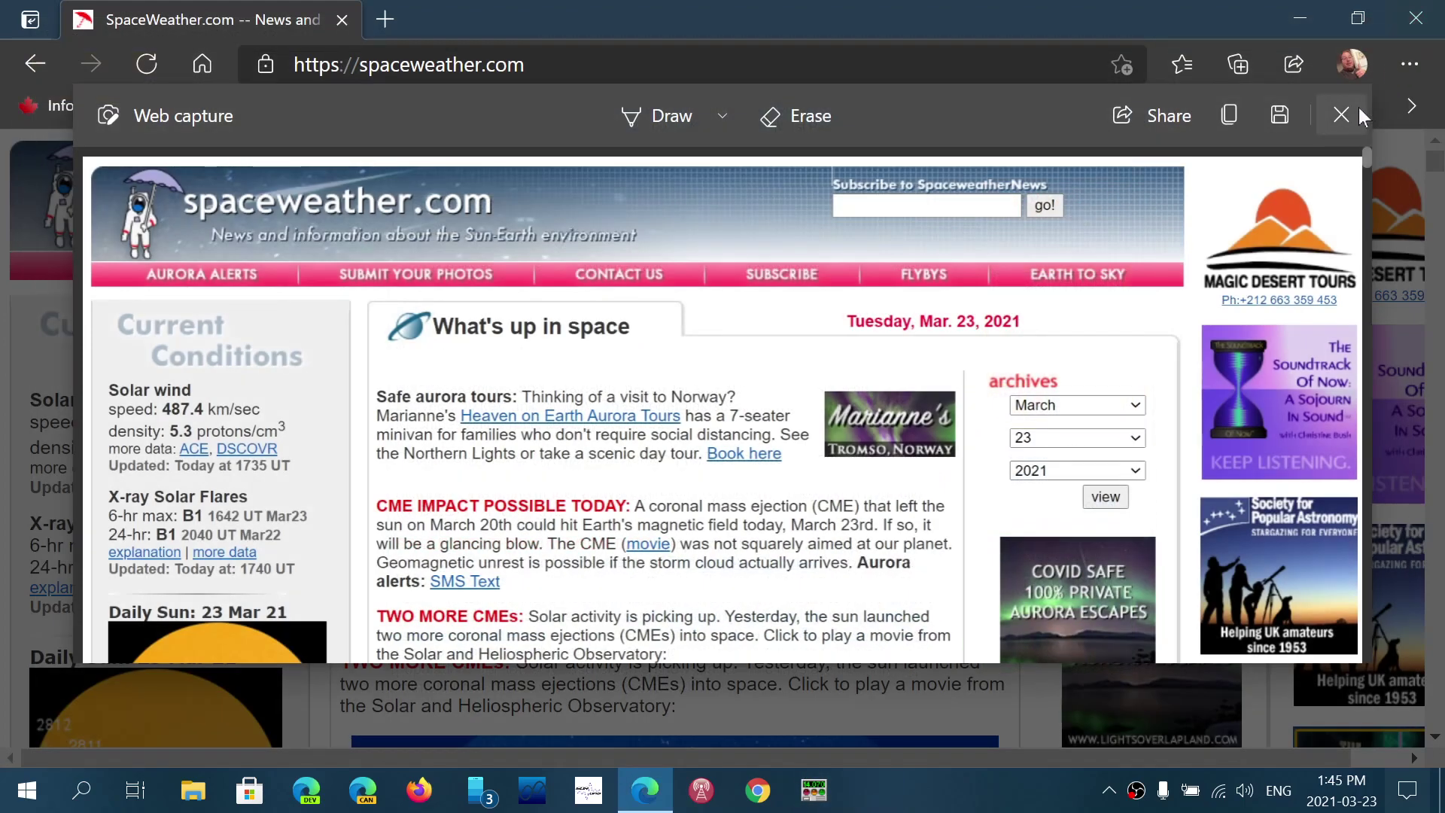
# - Copy a free-select capture of spaceweather.com from the header down to the aurora story
pyautogui.click(1339, 124)
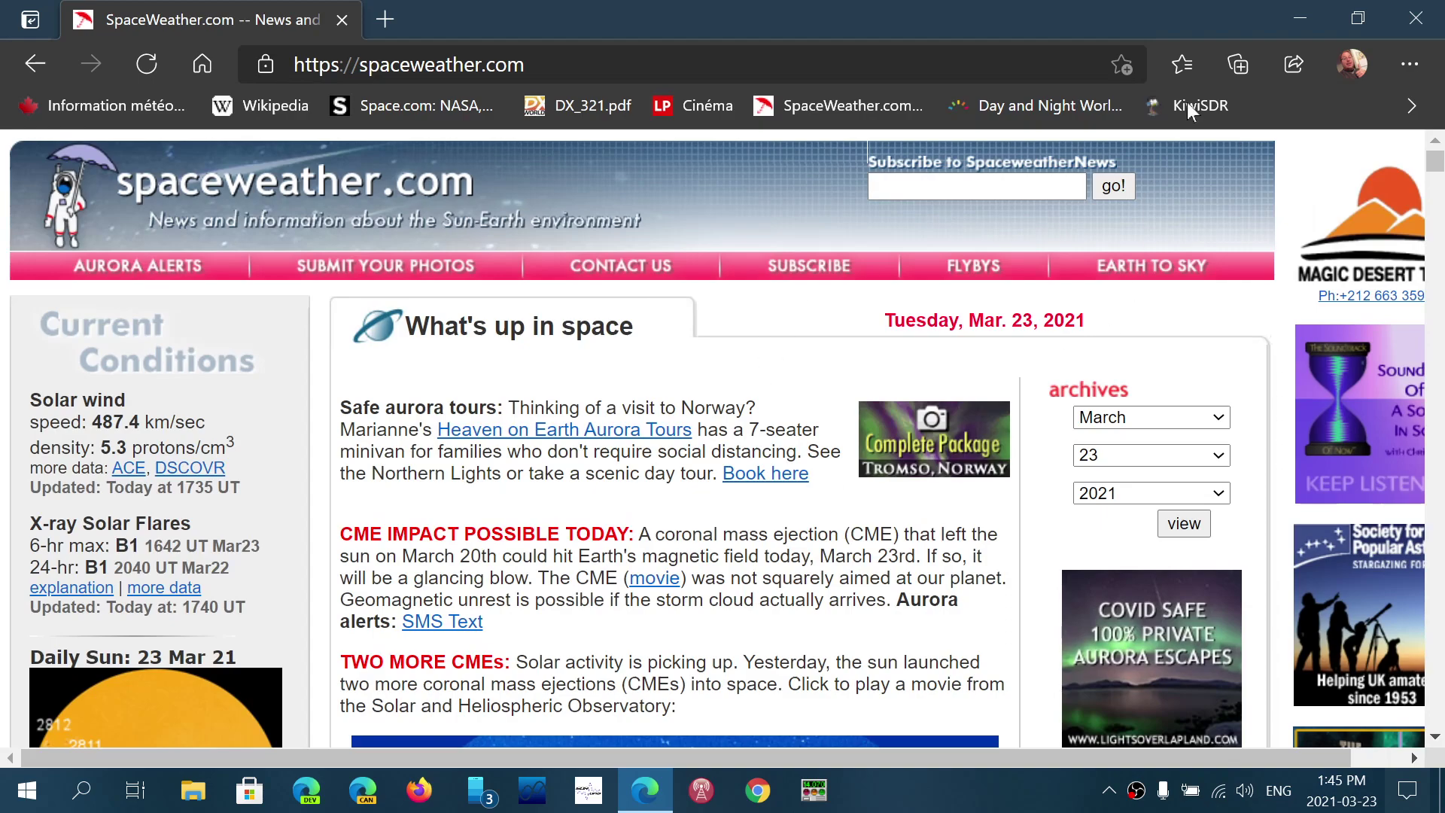
pyautogui.click(1407, 65)
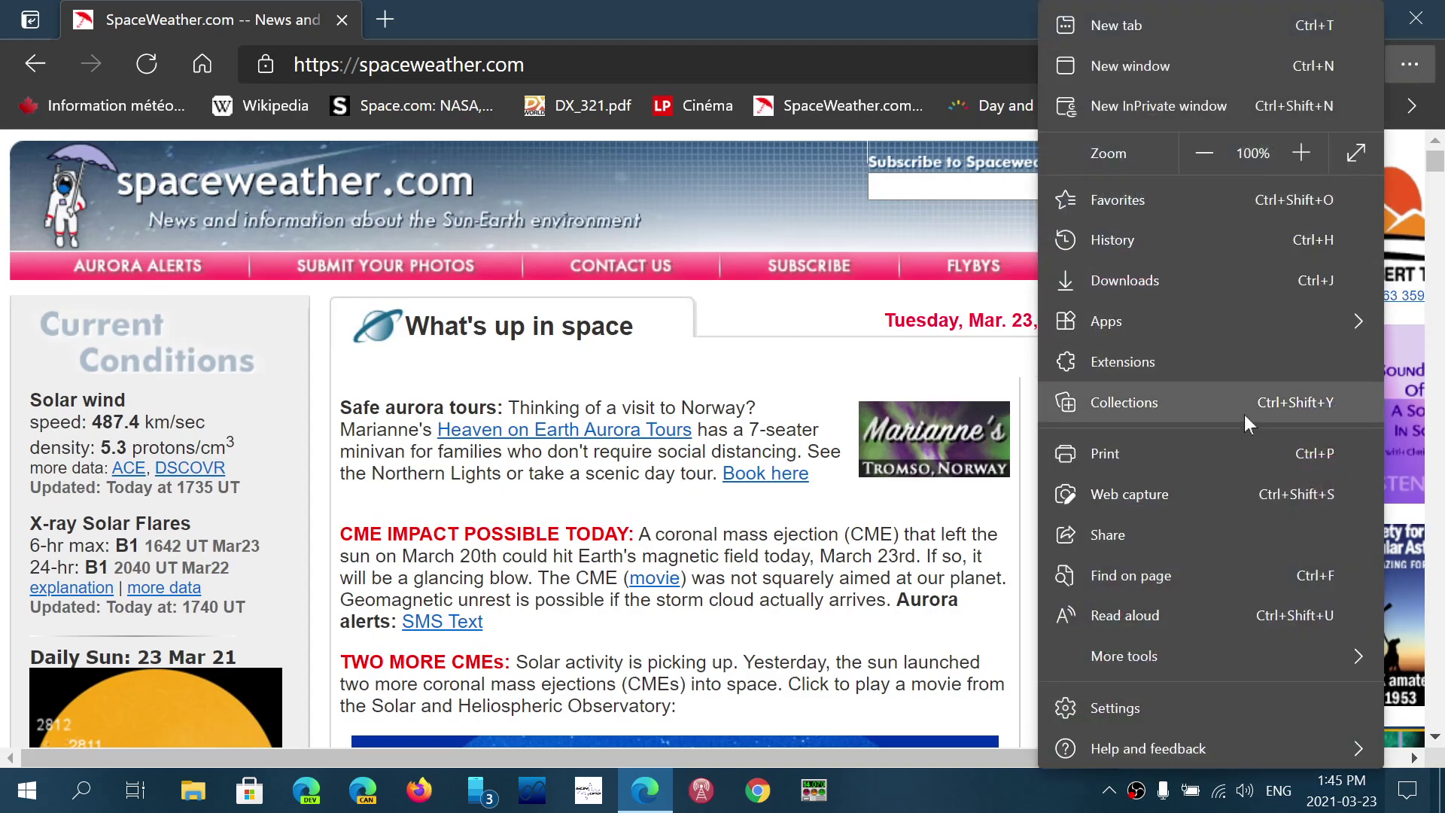
pyautogui.click(1212, 499)
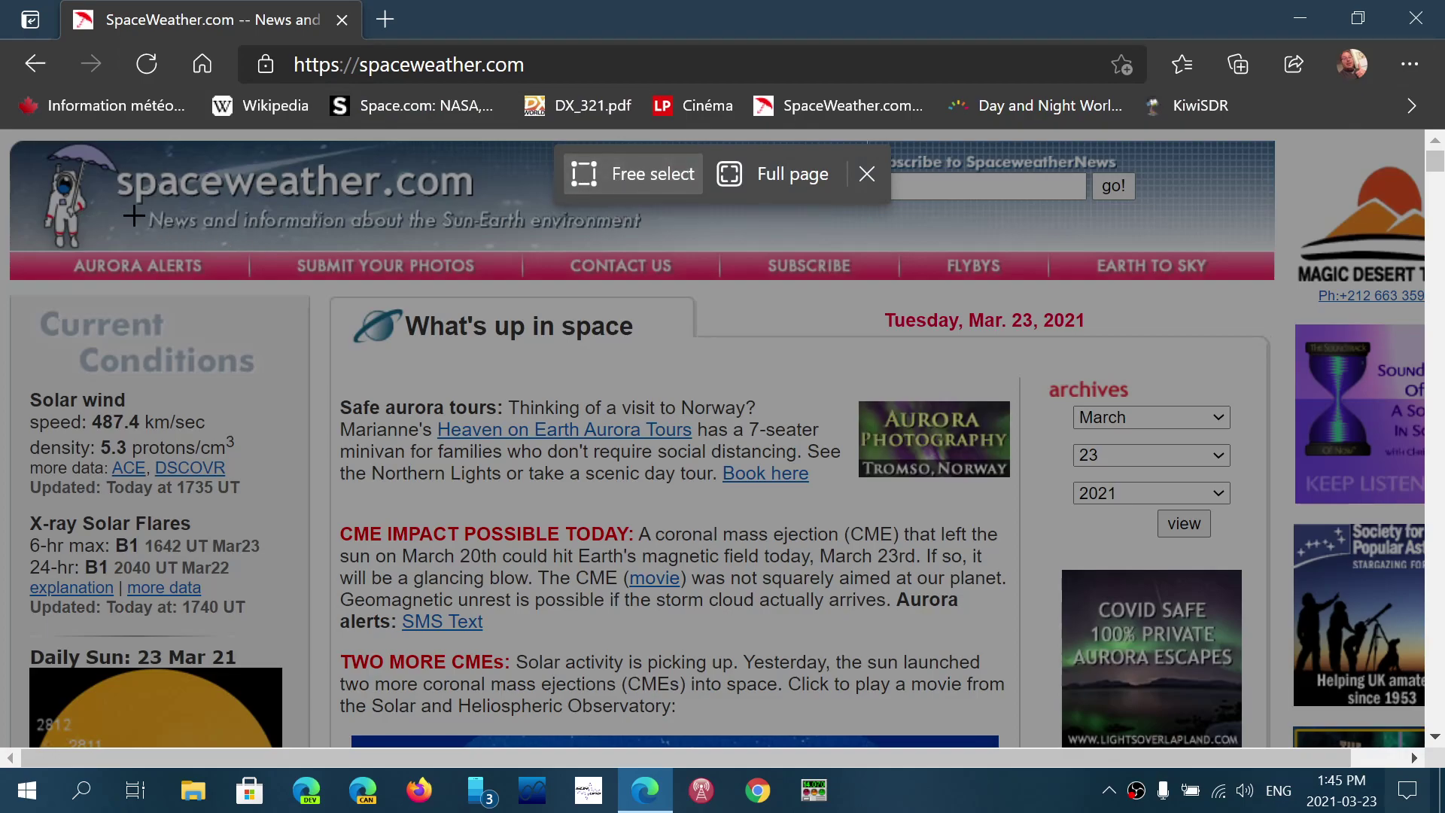
pyautogui.moveTo(9, 141); pyautogui.dragTo(1271, 672)
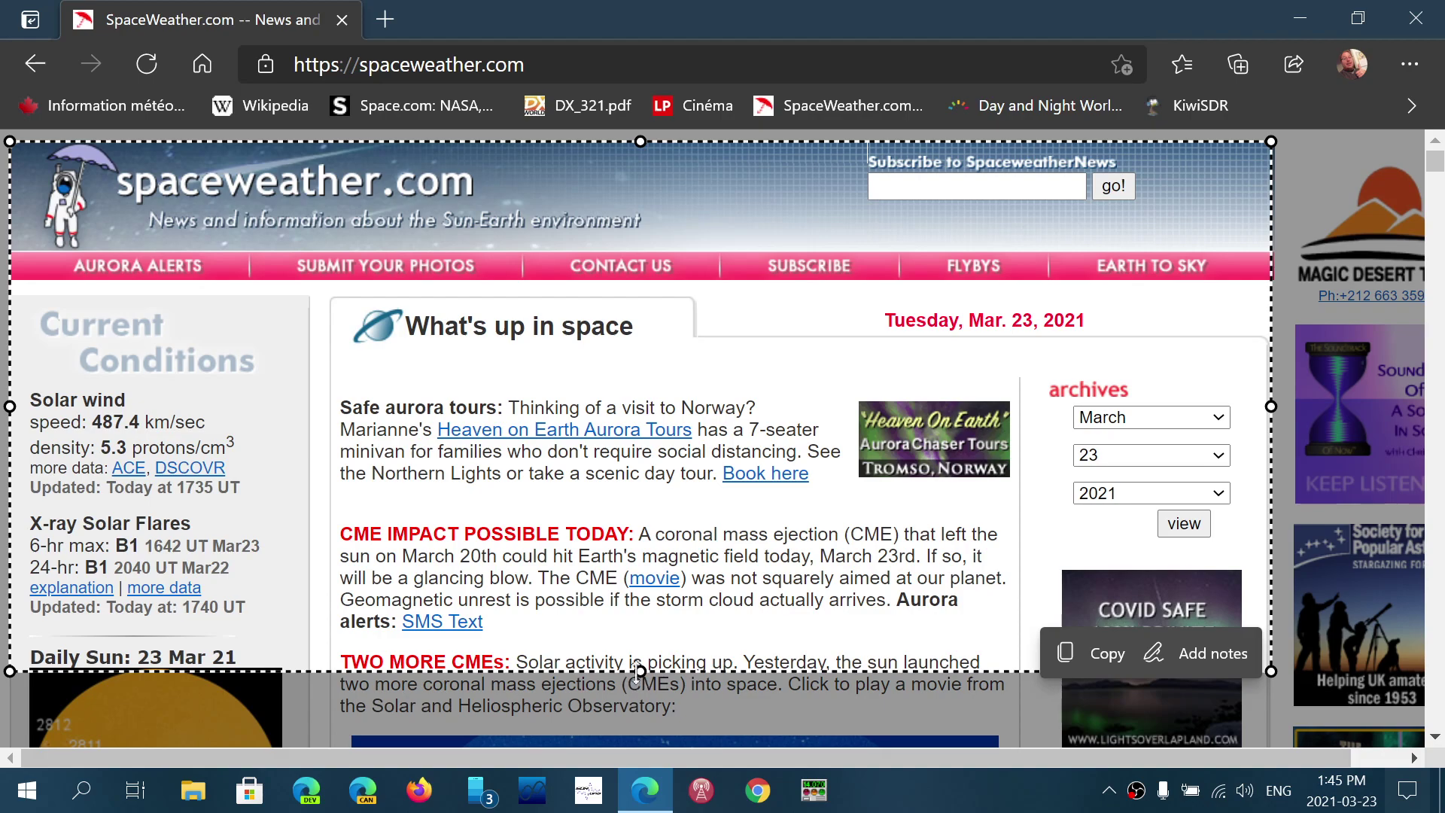
pyautogui.moveTo(639, 670); pyautogui.dragTo(667, 714)
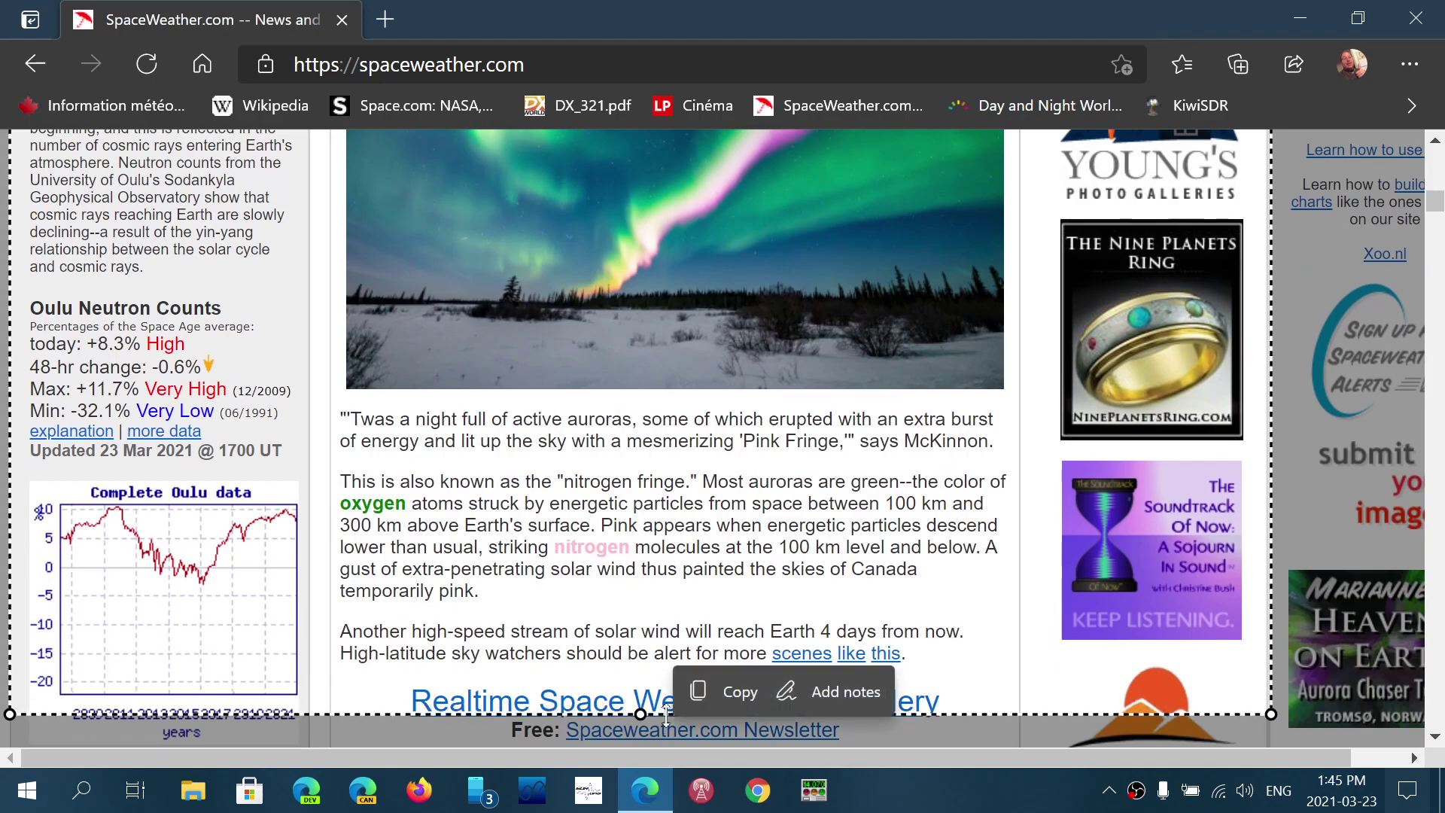
pyautogui.click(733, 689)
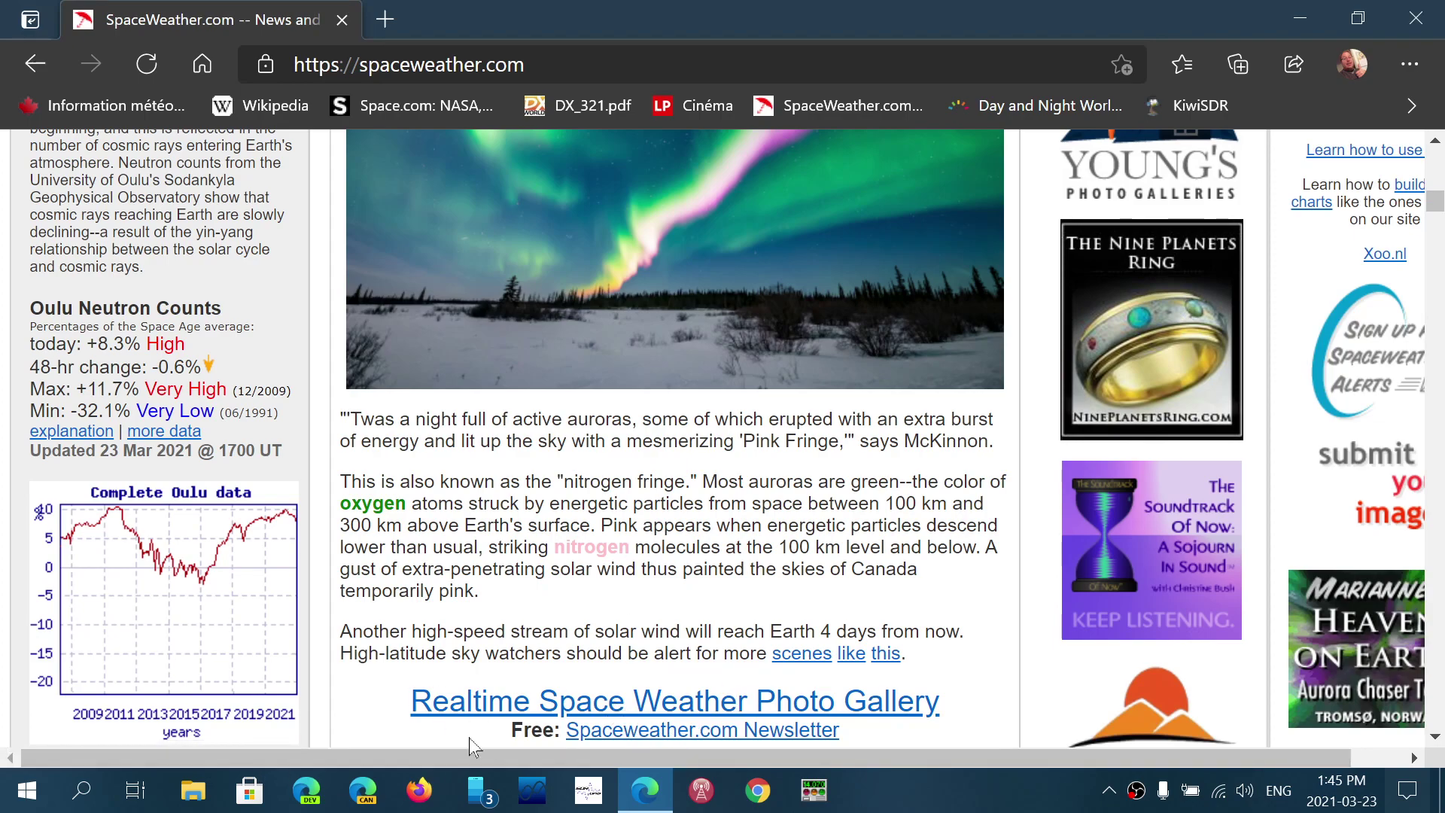
# - Search Windows for 'paint' and launch Paint with a blank canvas
pyautogui.click(84, 790)
pyautogui.write('pain')
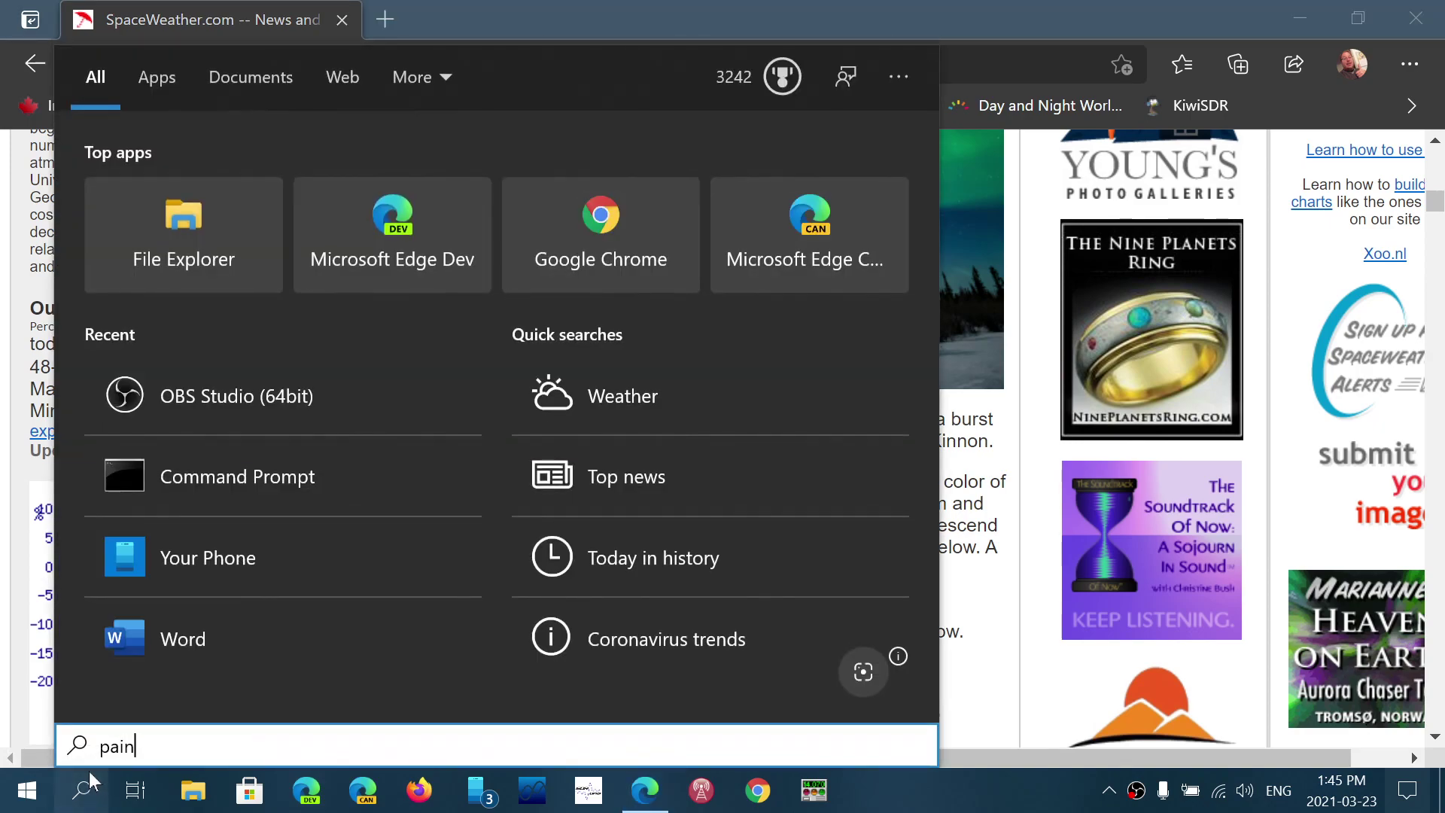
pyautogui.write('t')
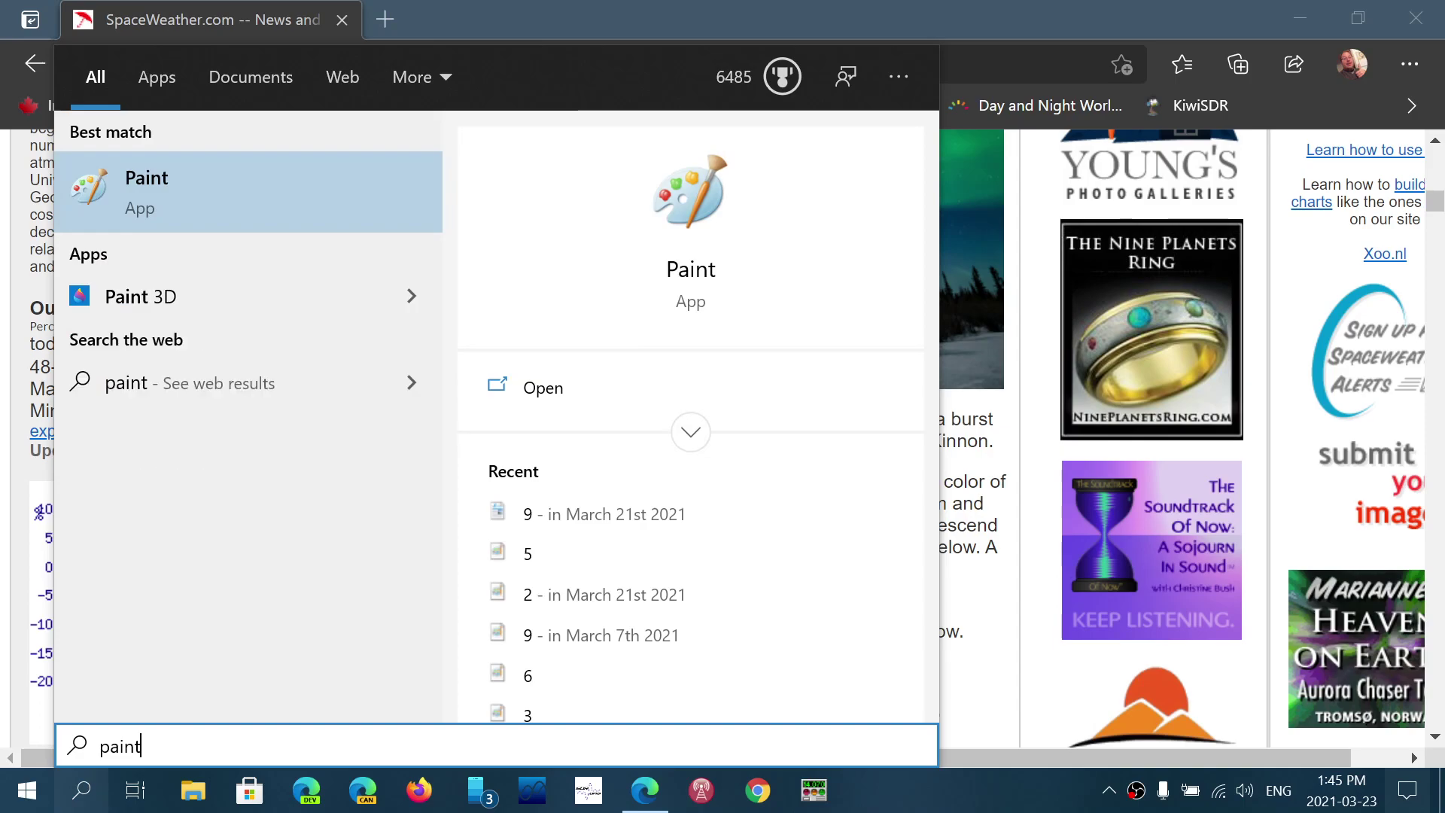
pyautogui.click(701, 277)
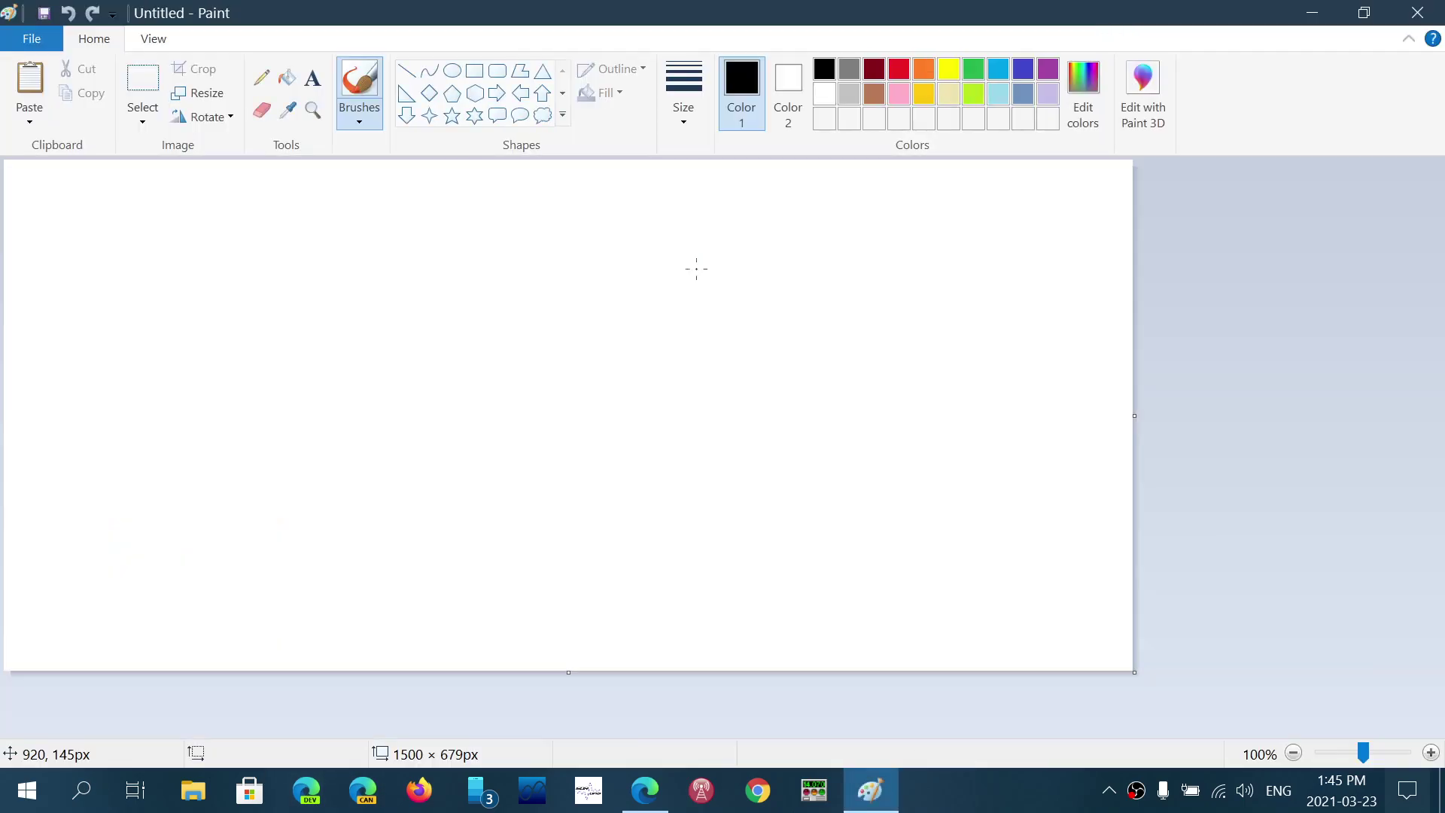
# - Paste the captured spaceweather.com area onto the Paint canvas
pyautogui.hotkey('ctrl', 'v')
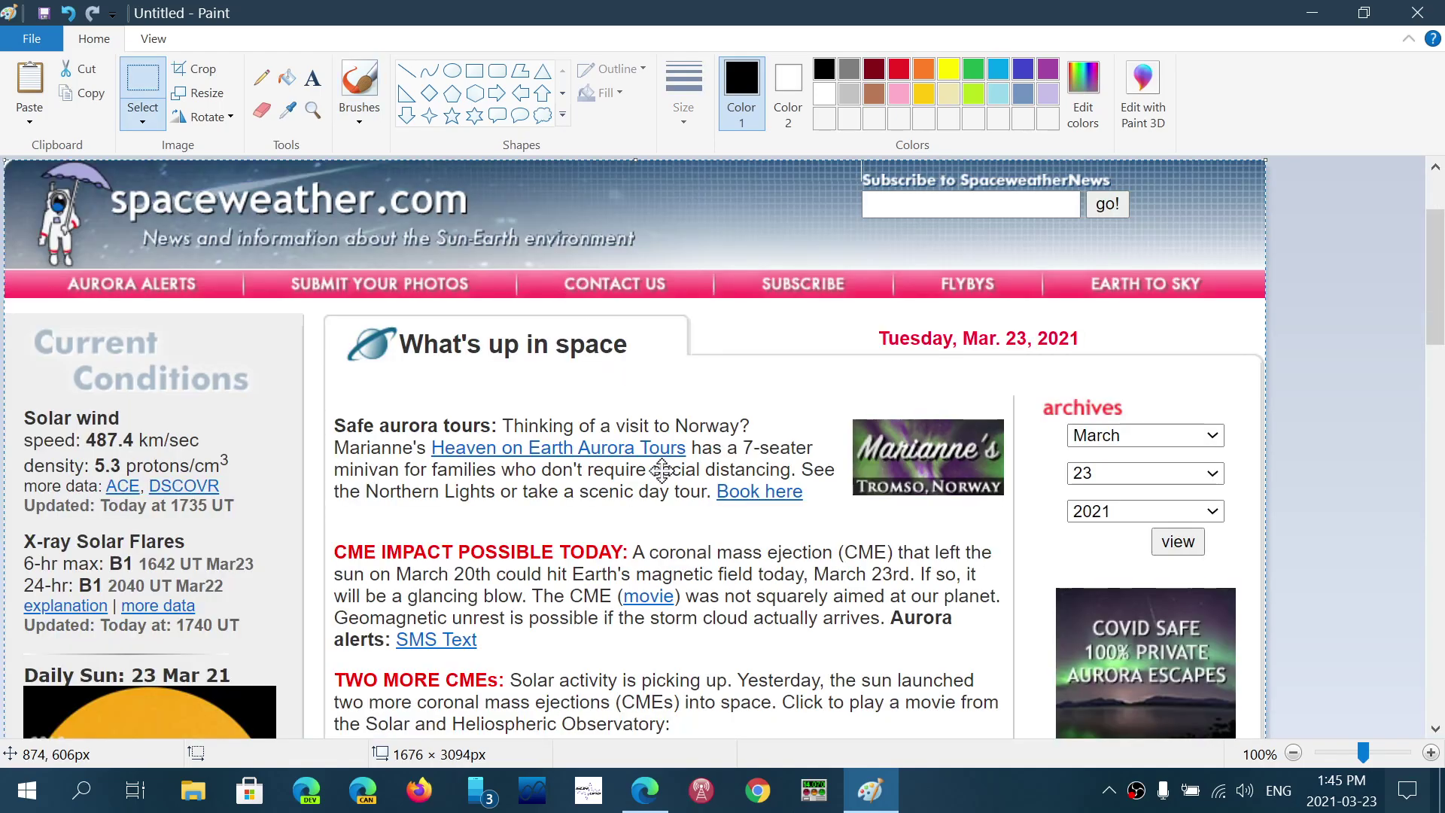
pyautogui.scroll(-20, 660, 472)
pyautogui.scroll(15, 663, 472)
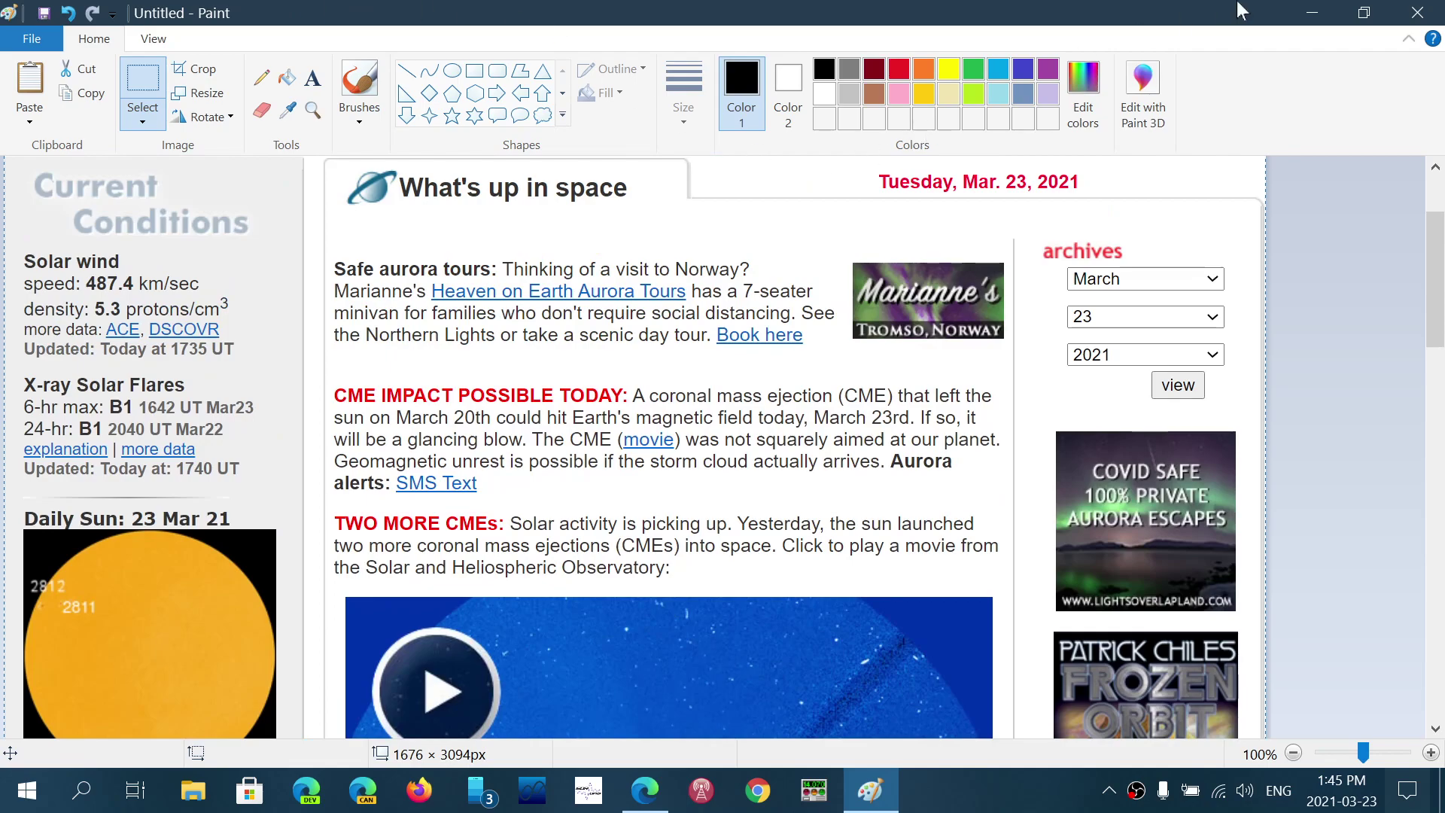
# - Scribble an orange pencil curve over the news text, then close Paint without saving
pyautogui.click(288, 113)
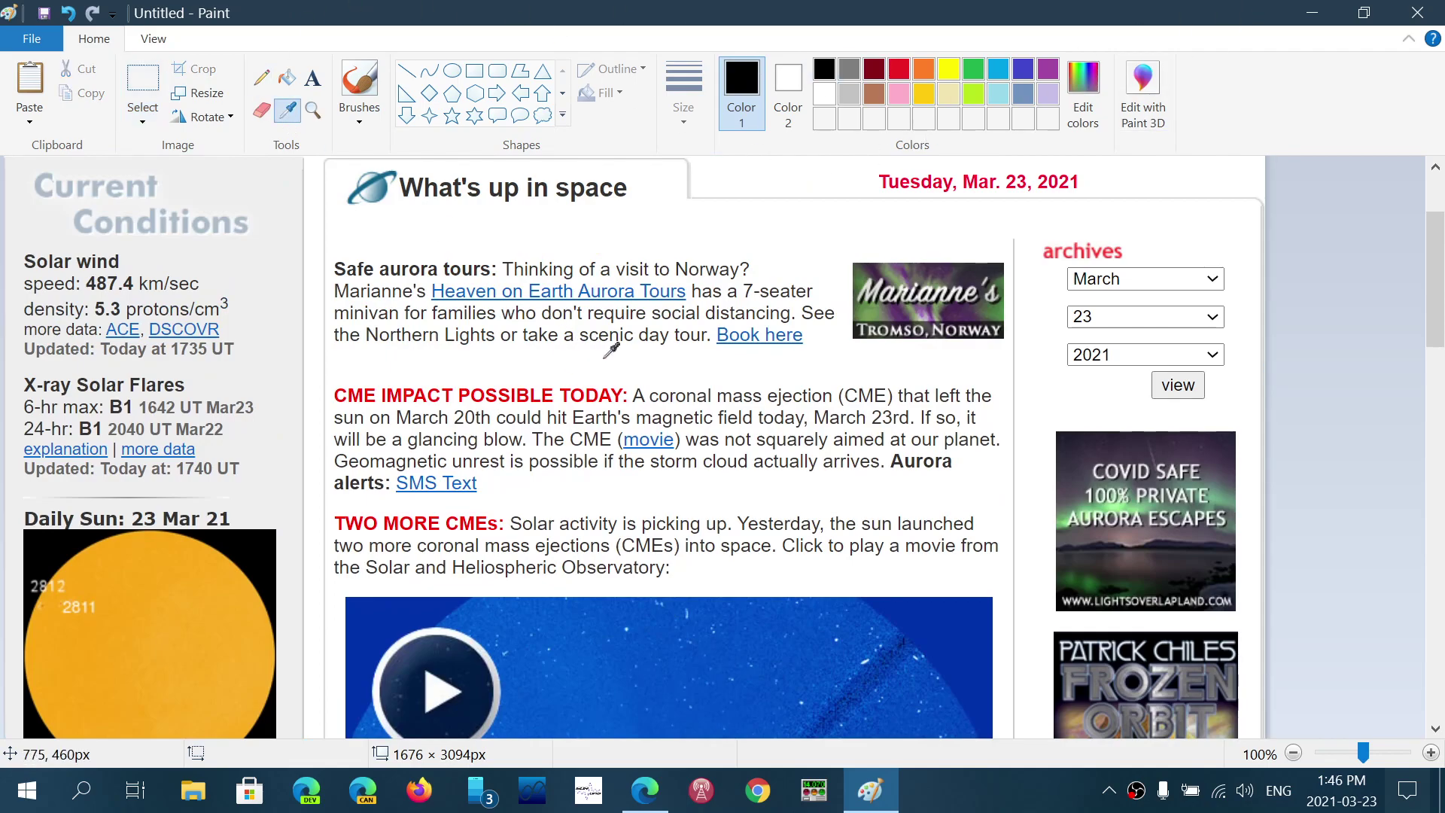
pyautogui.click(509, 368)
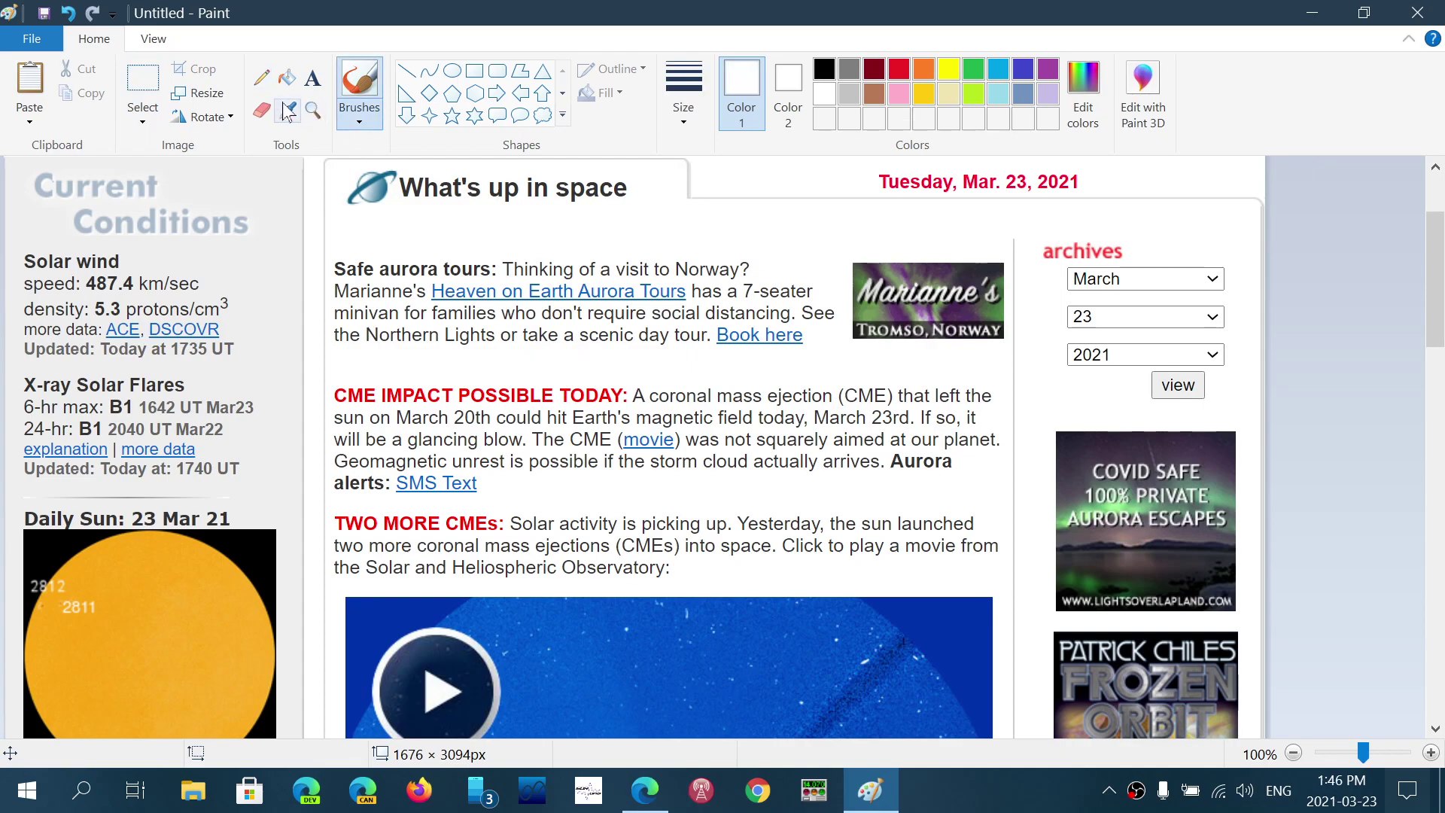
pyautogui.click(262, 77)
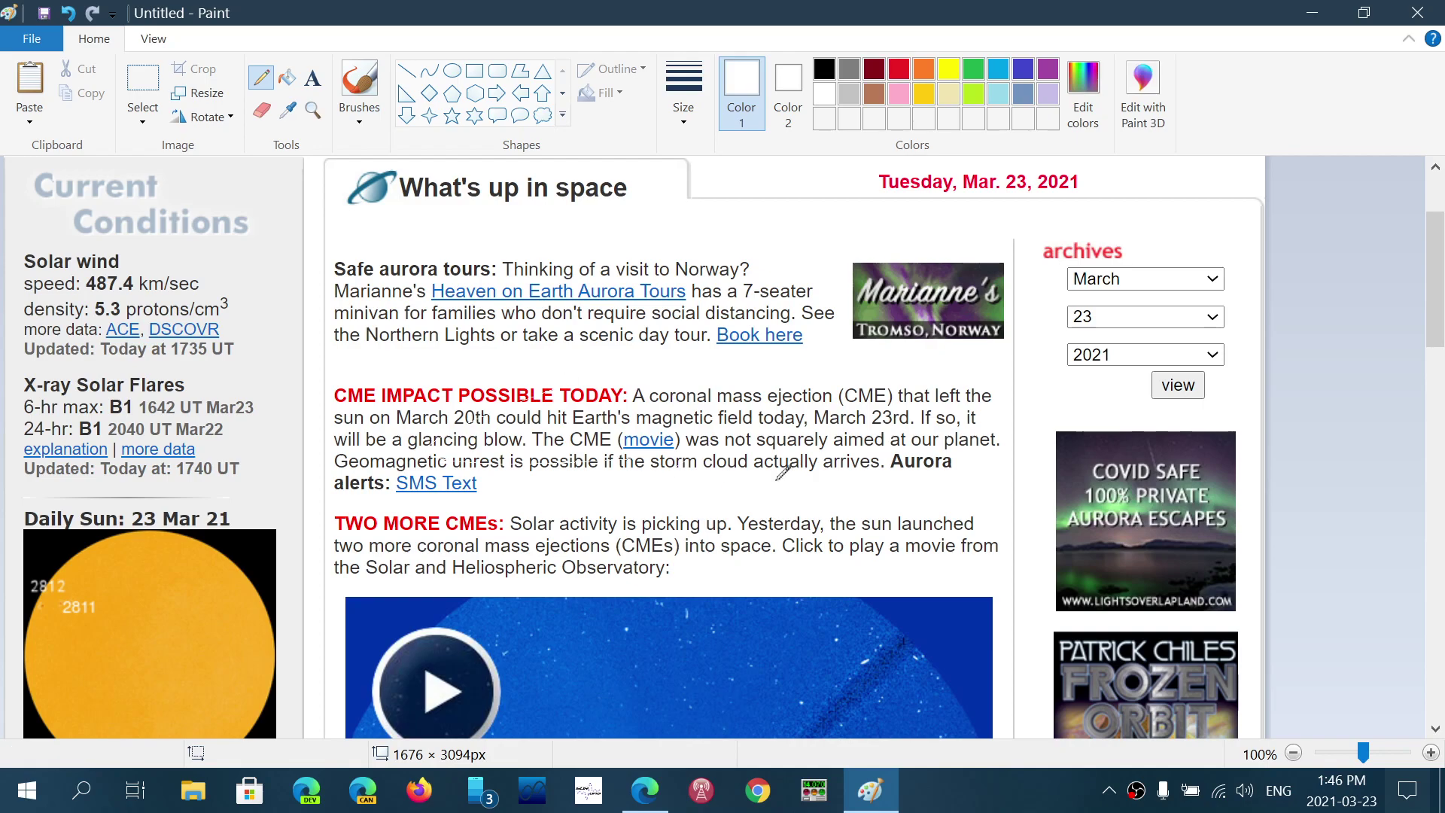
pyautogui.click(924, 68)
pyautogui.moveTo(743, 305)
pyautogui.mouseDown()
pyautogui.moveTo(726, 490)
pyautogui.moveTo(592, 617)
pyautogui.moveTo(553, 364)
pyautogui.moveTo(651, 340)
pyautogui.moveTo(541, 411)
pyautogui.moveTo(869, 493)
pyautogui.mouseUp()
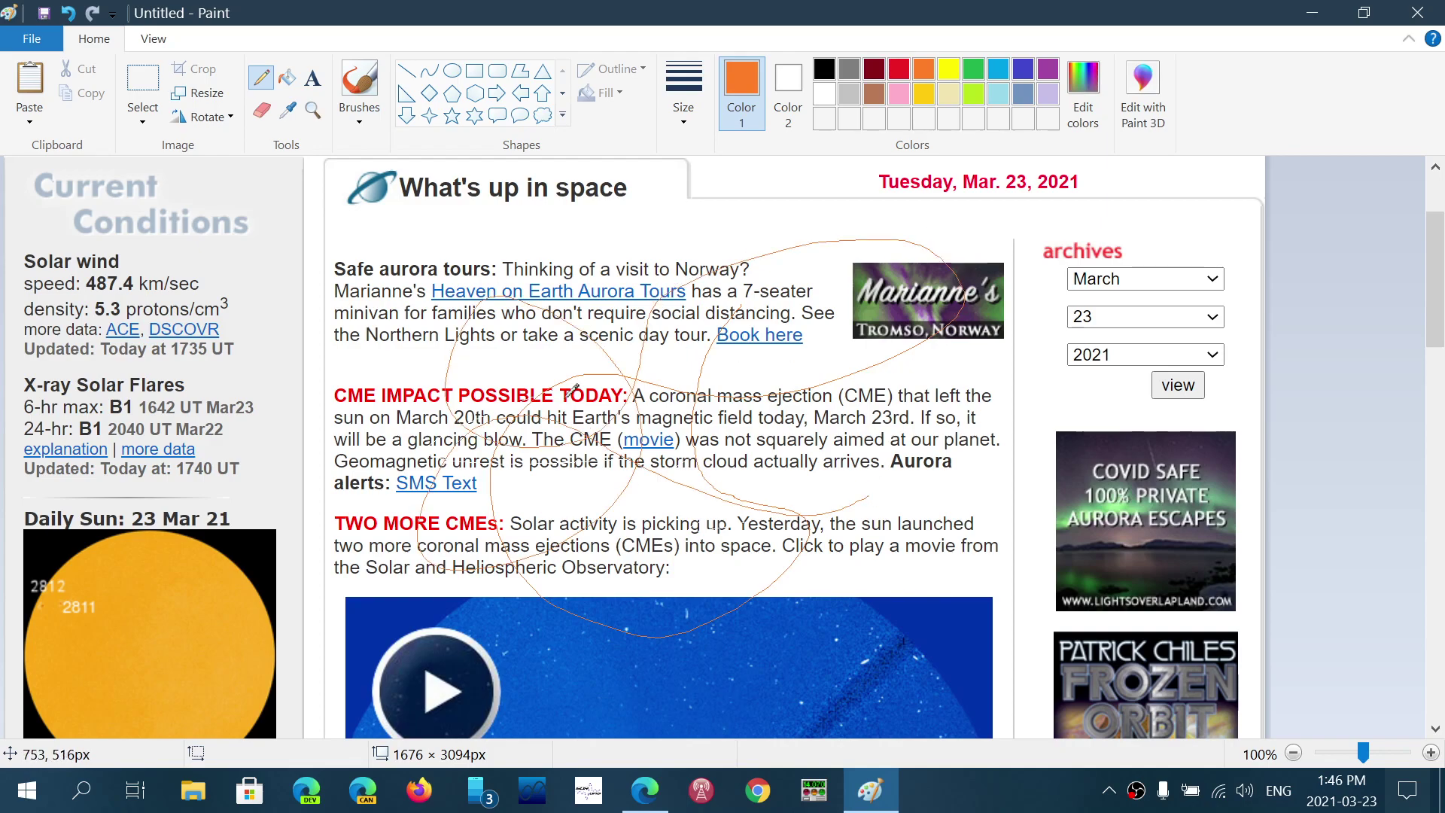
pyautogui.click(1418, 13)
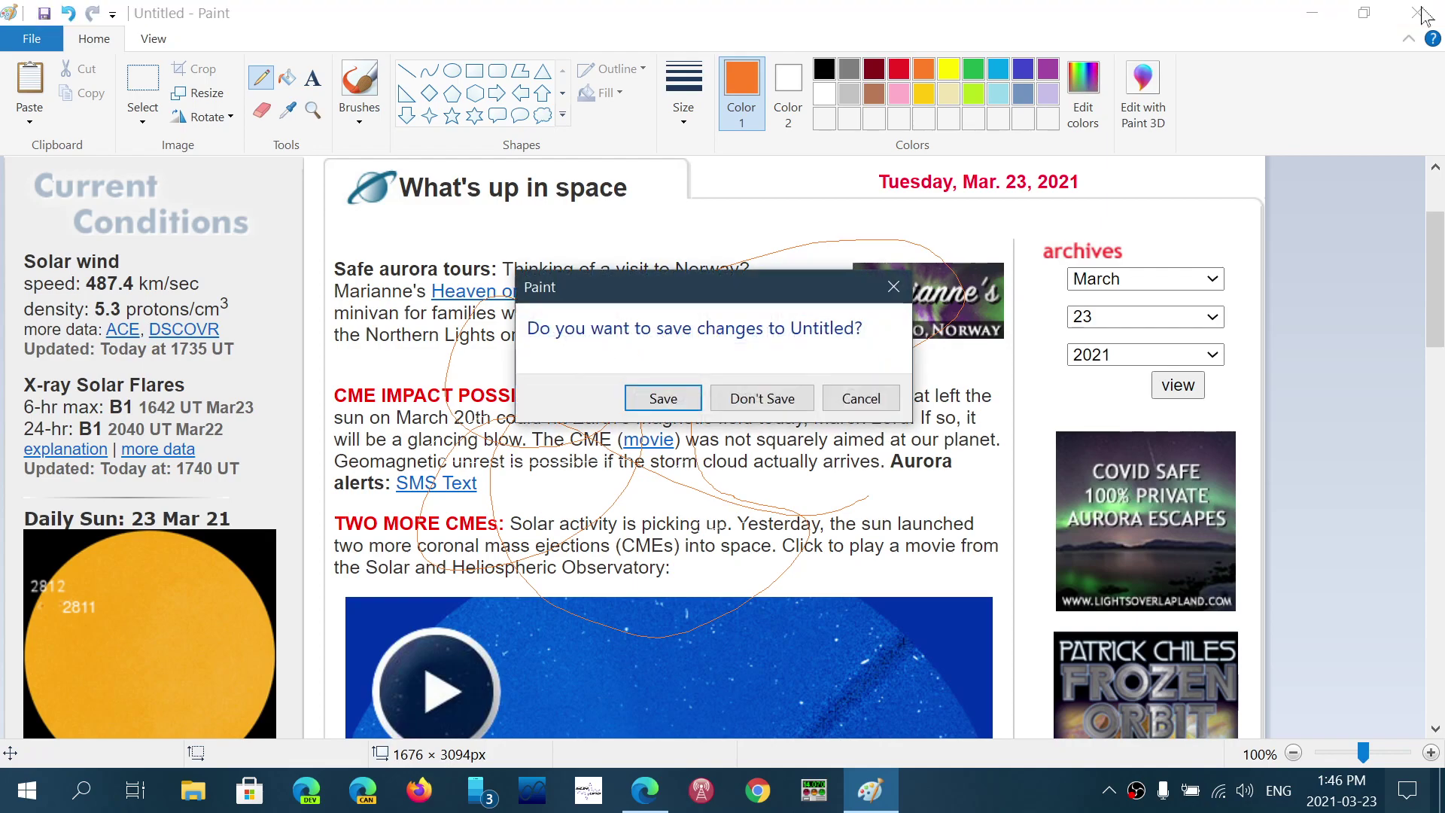
pyautogui.click(747, 403)
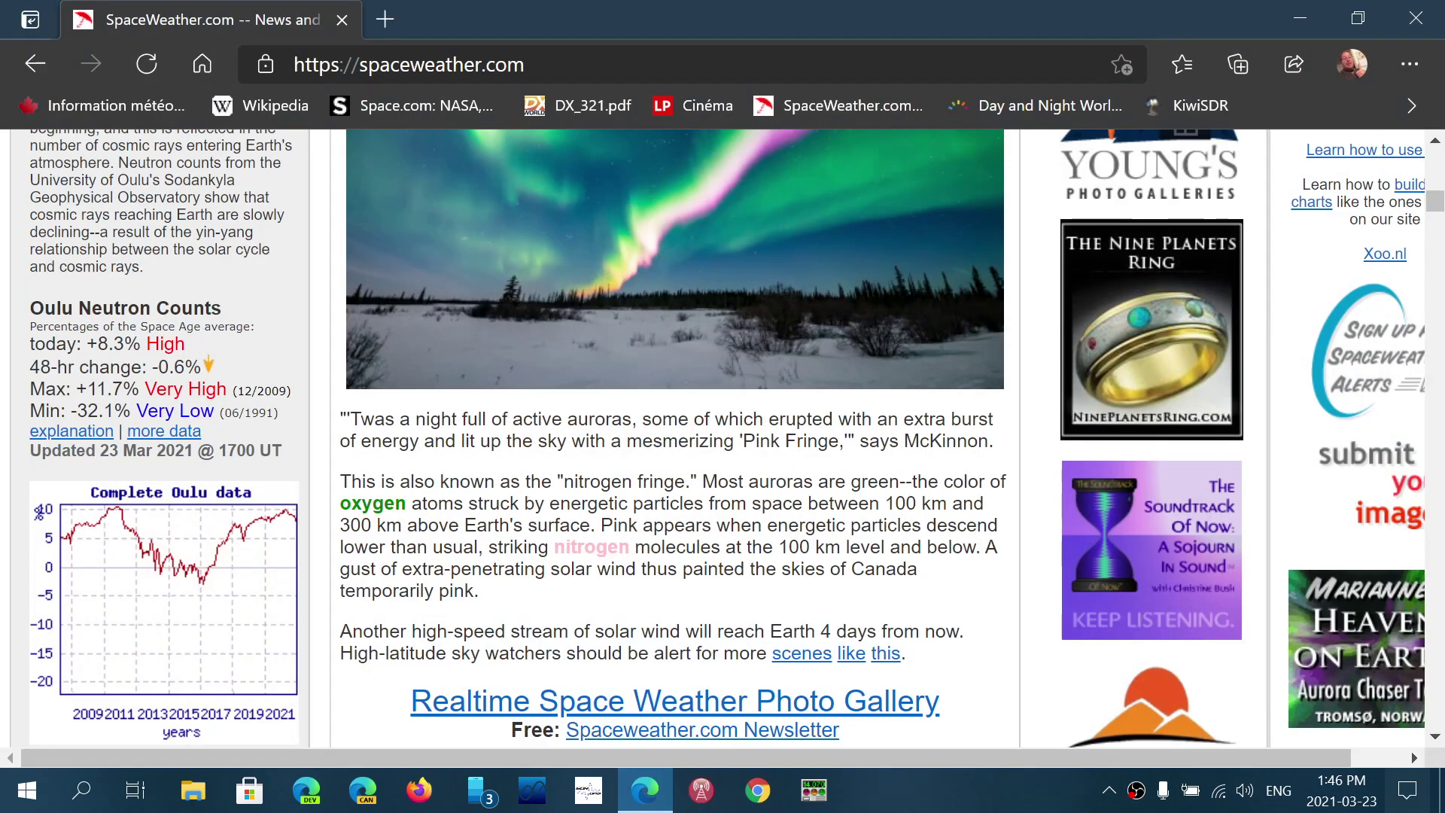
pyautogui.click(1411, 70)
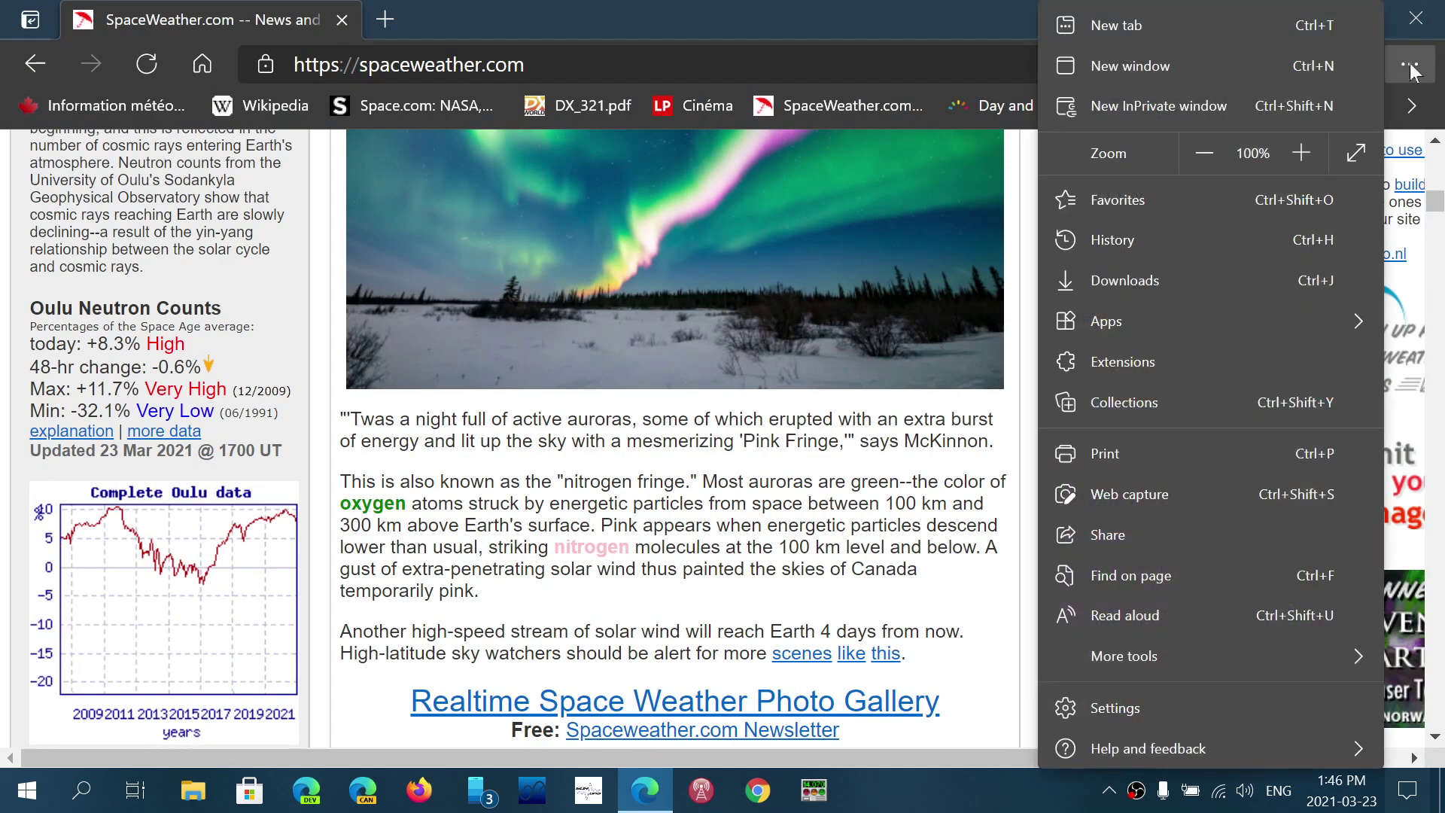
pyautogui.click(570, 12)
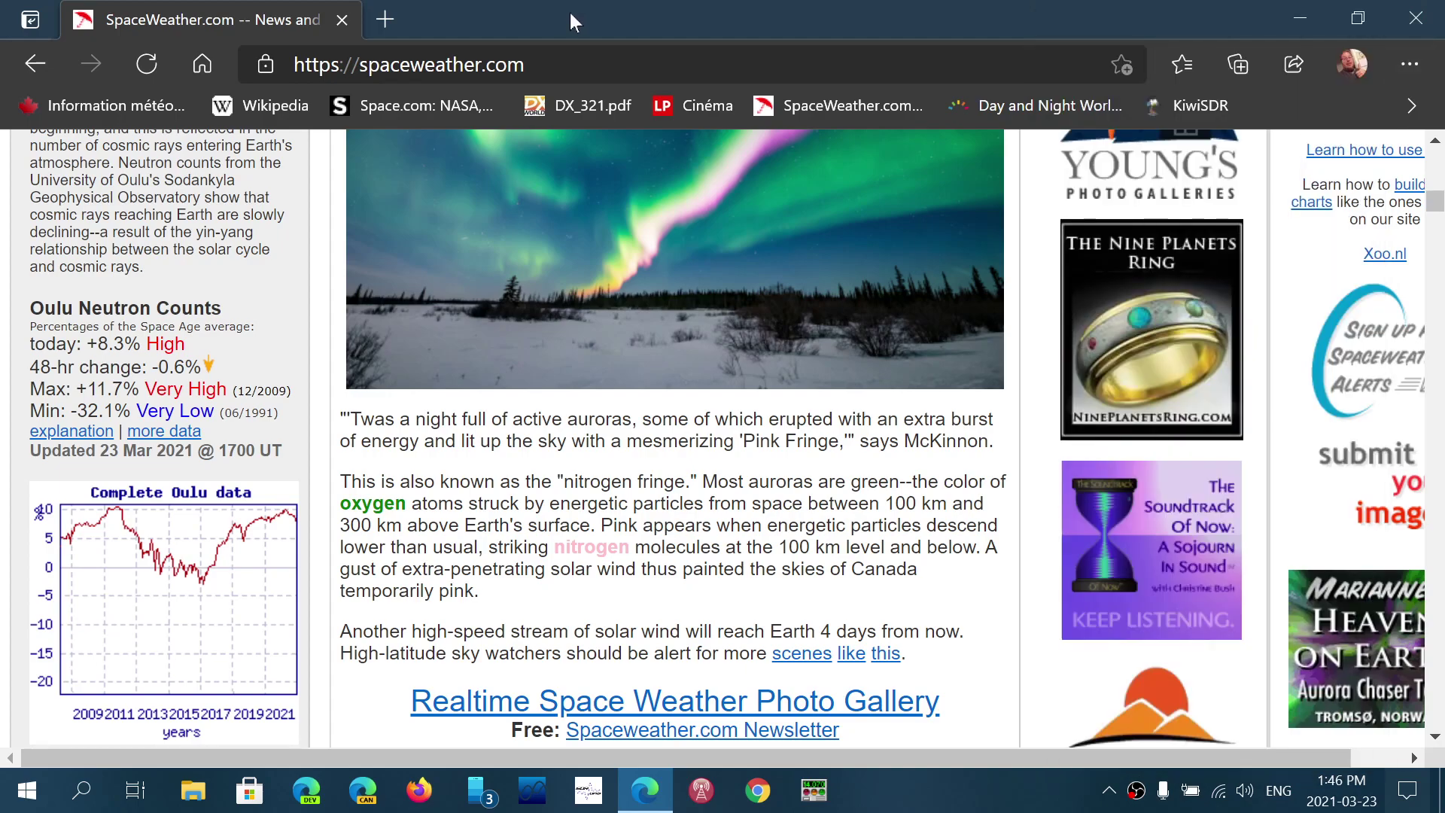